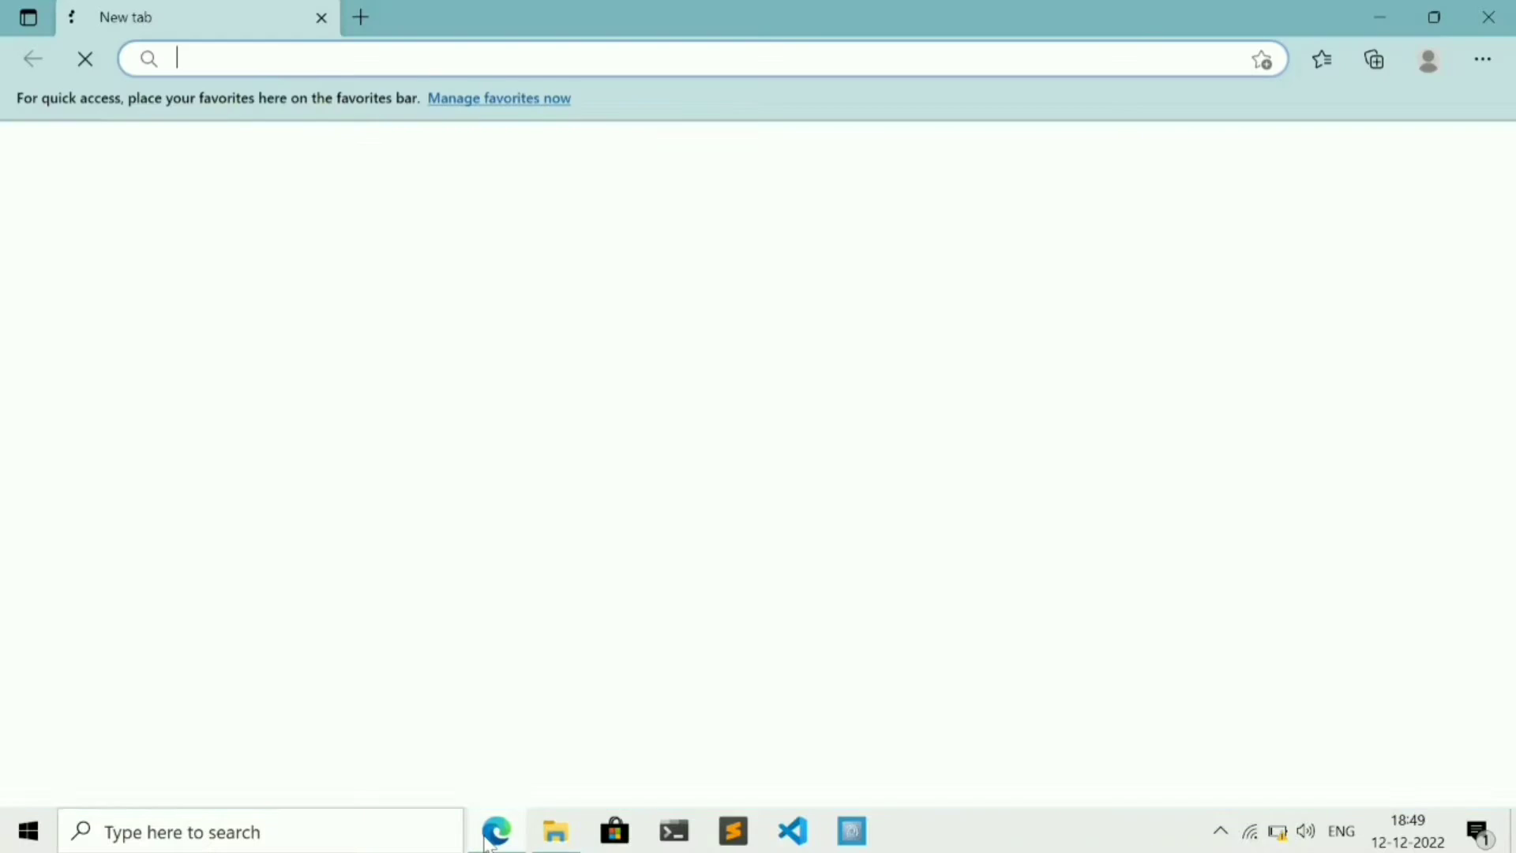
pyautogui.write('aws')
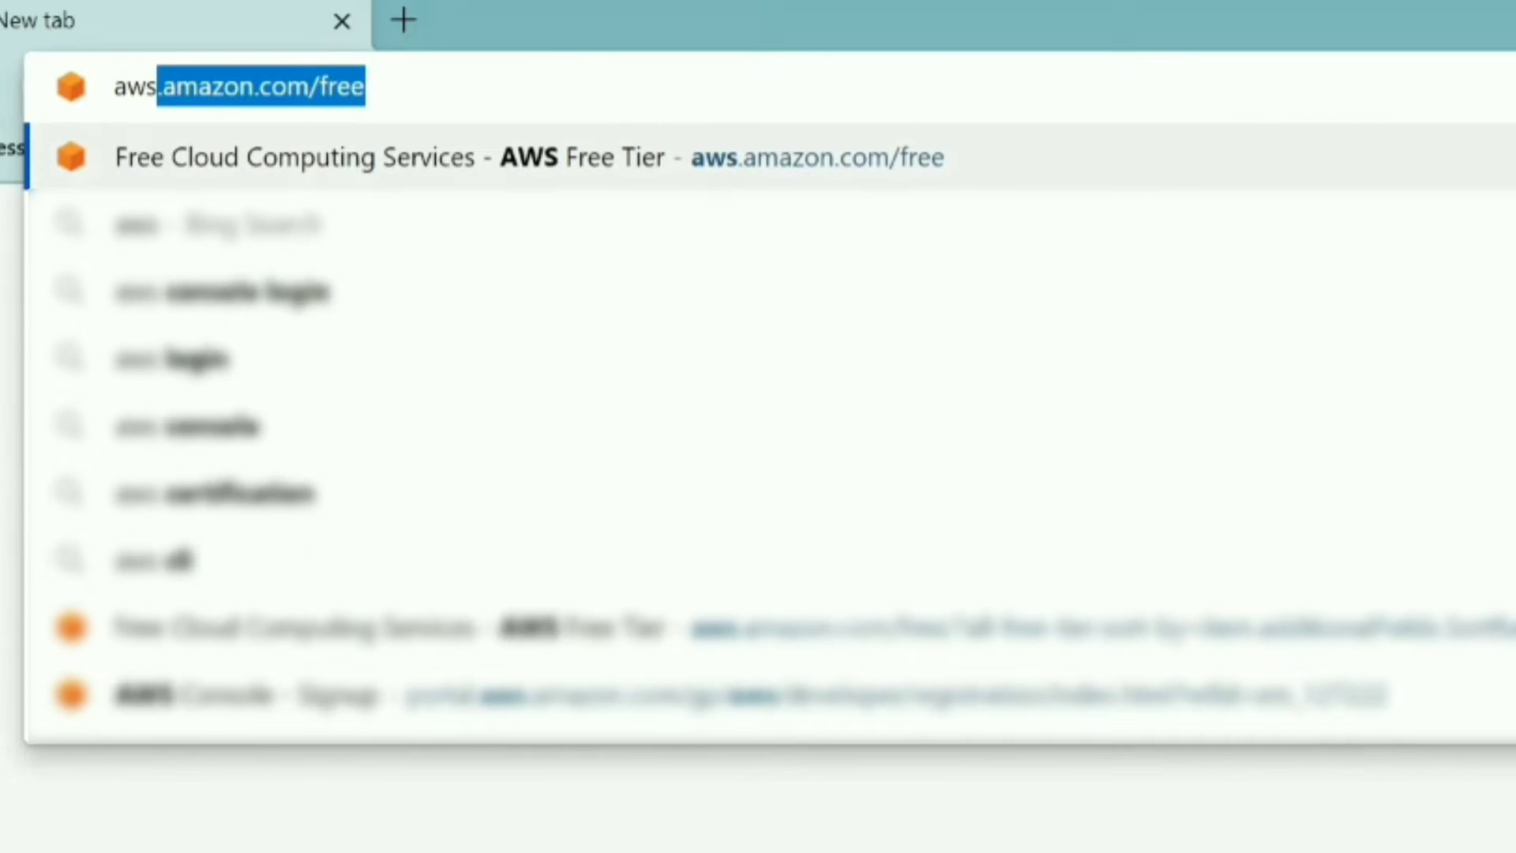
# Load aws.amazon.com/free, glance at Create a Free Account, return, and sign in
pyautogui.press('Right')
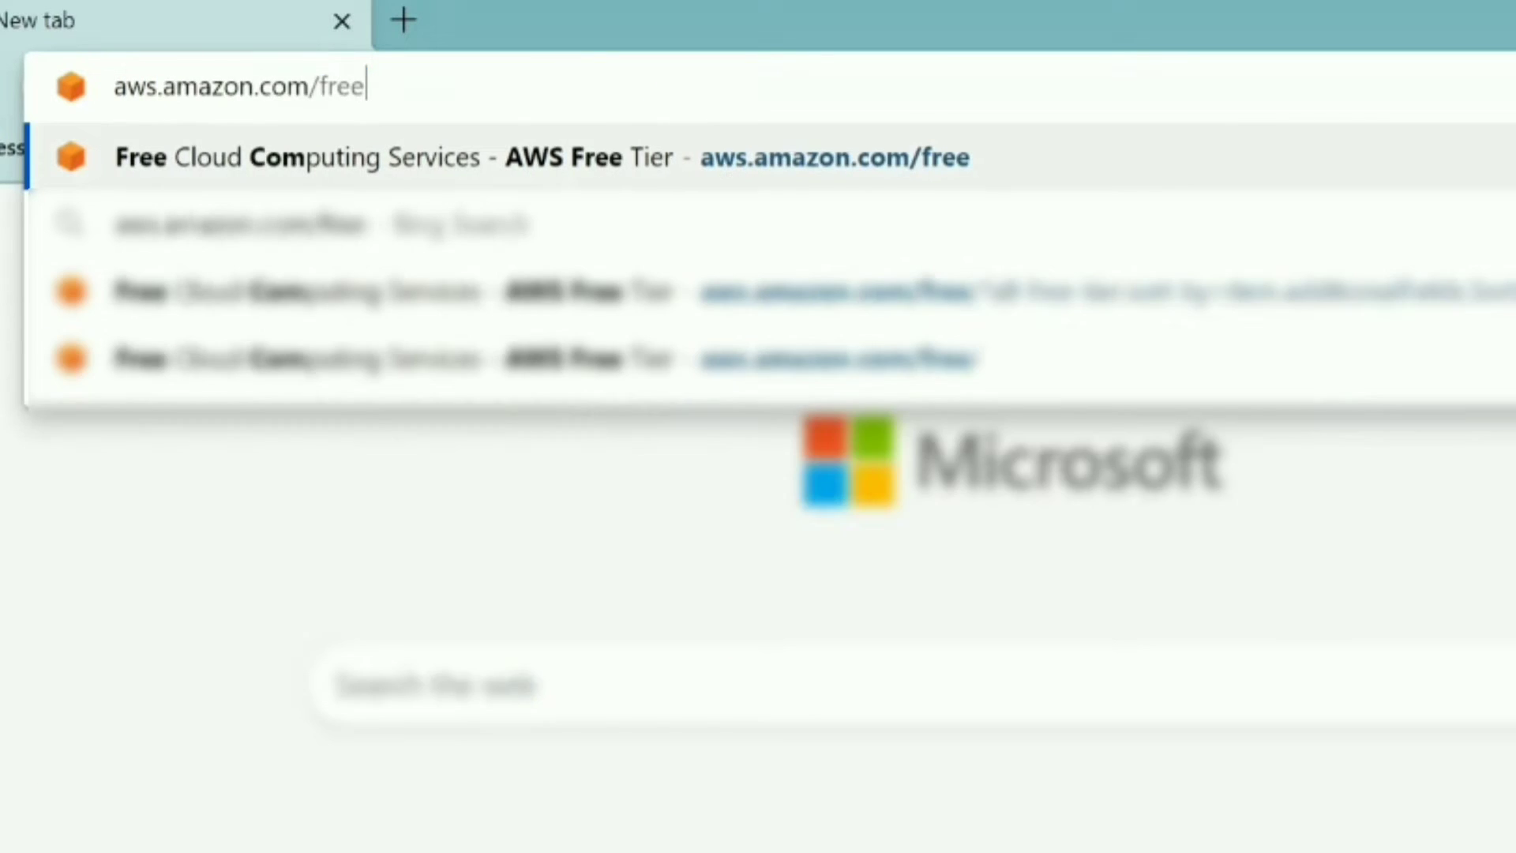
pyautogui.press('Return')
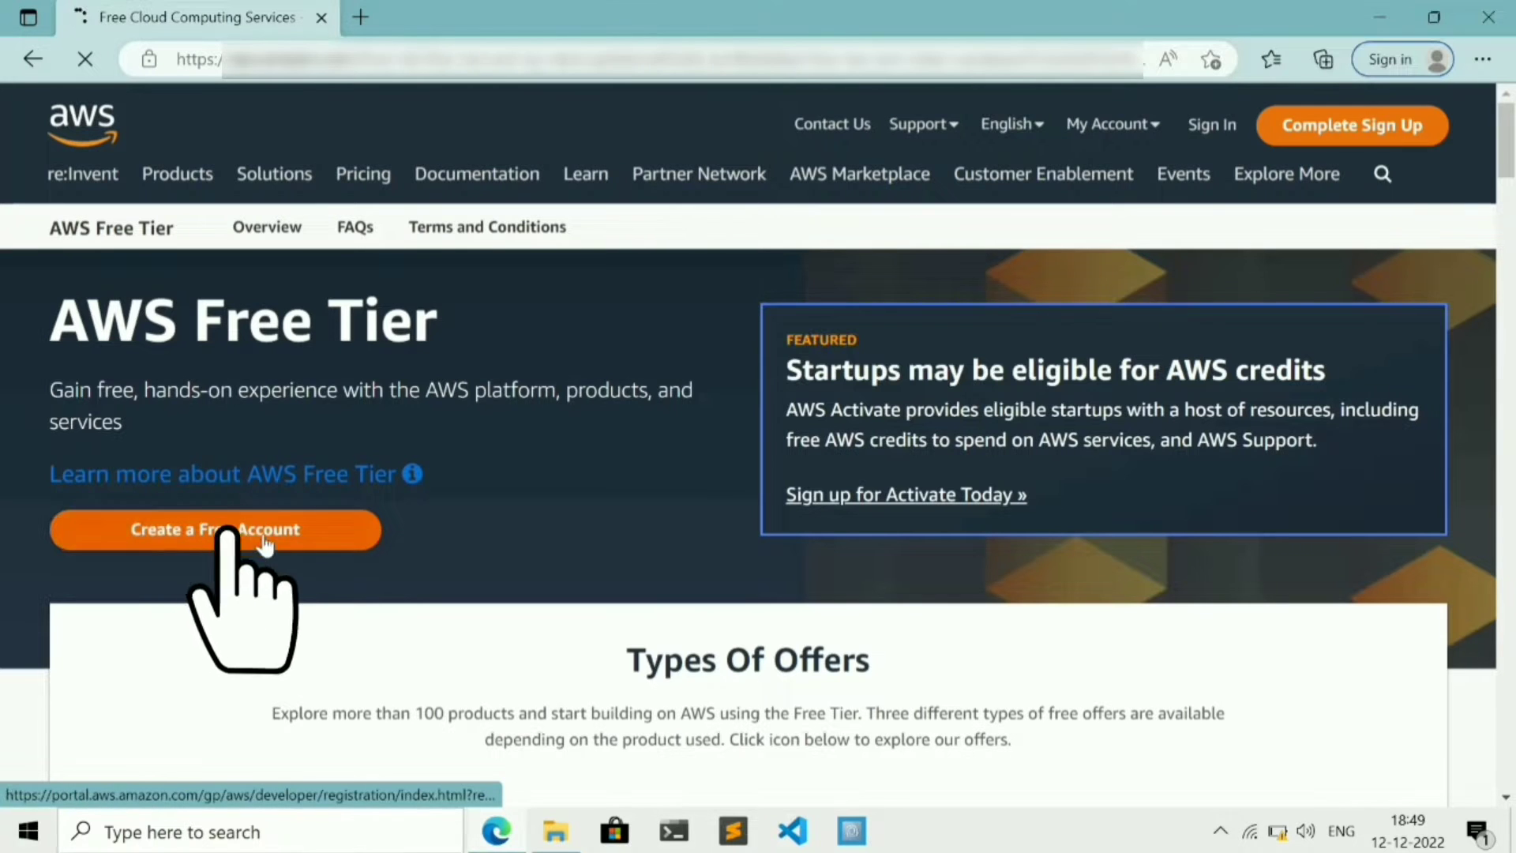
pyautogui.click(264, 529)
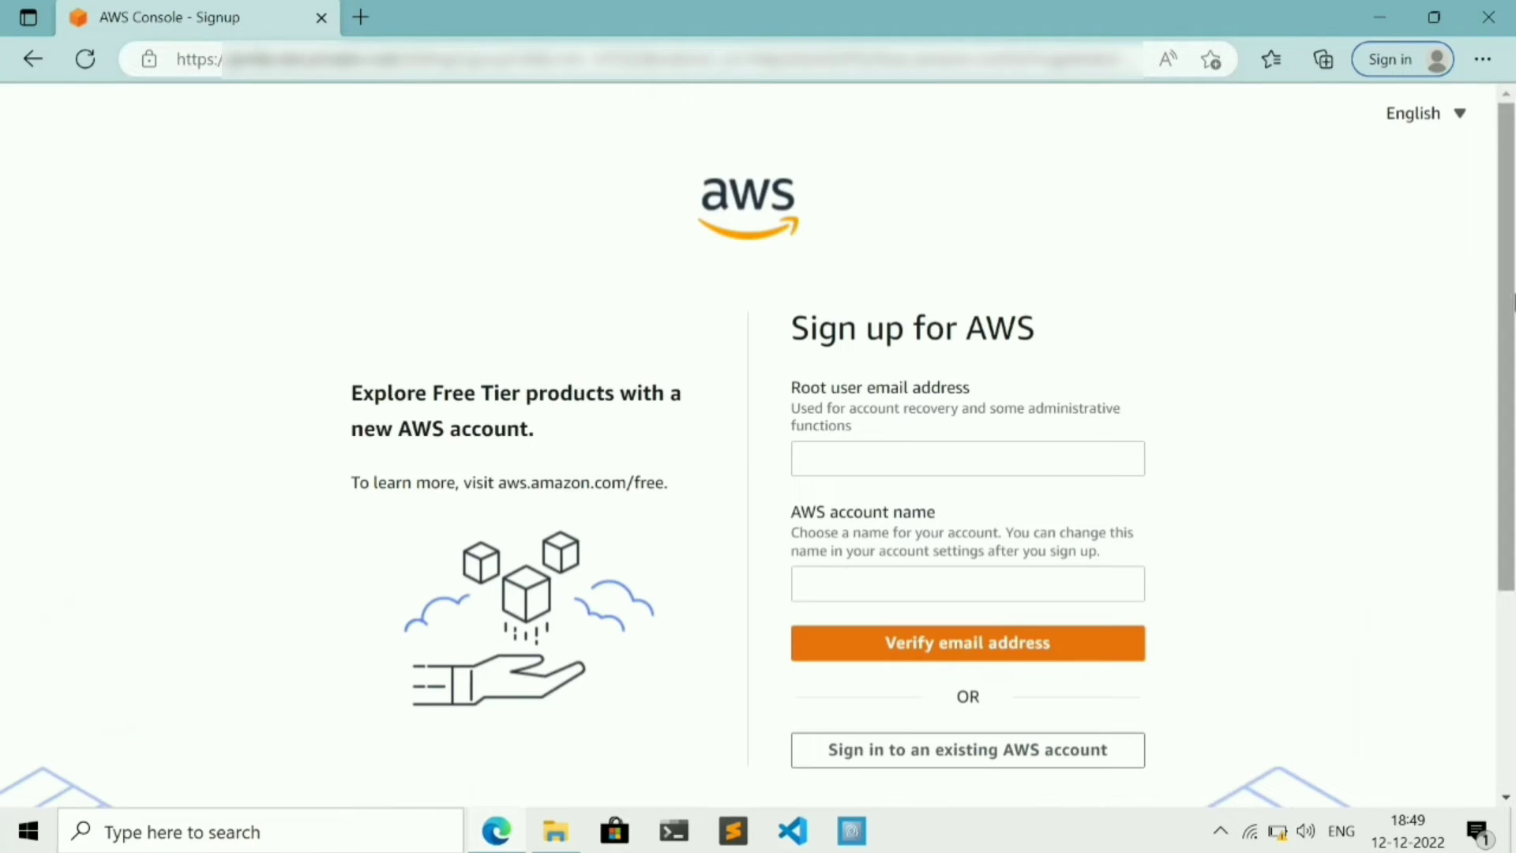
pyautogui.click(32, 60)
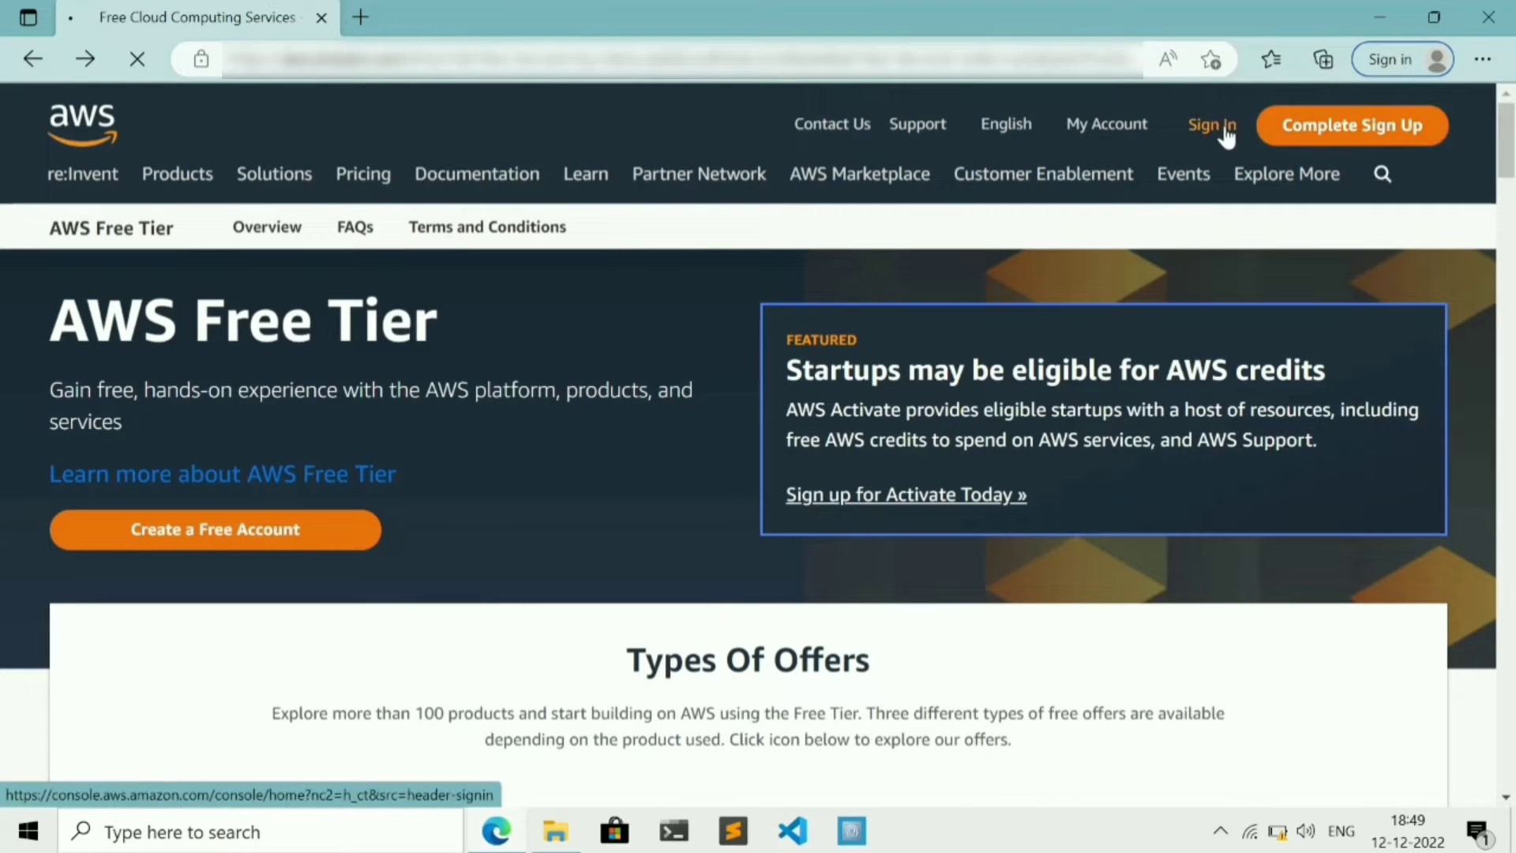
pyautogui.click(1211, 125)
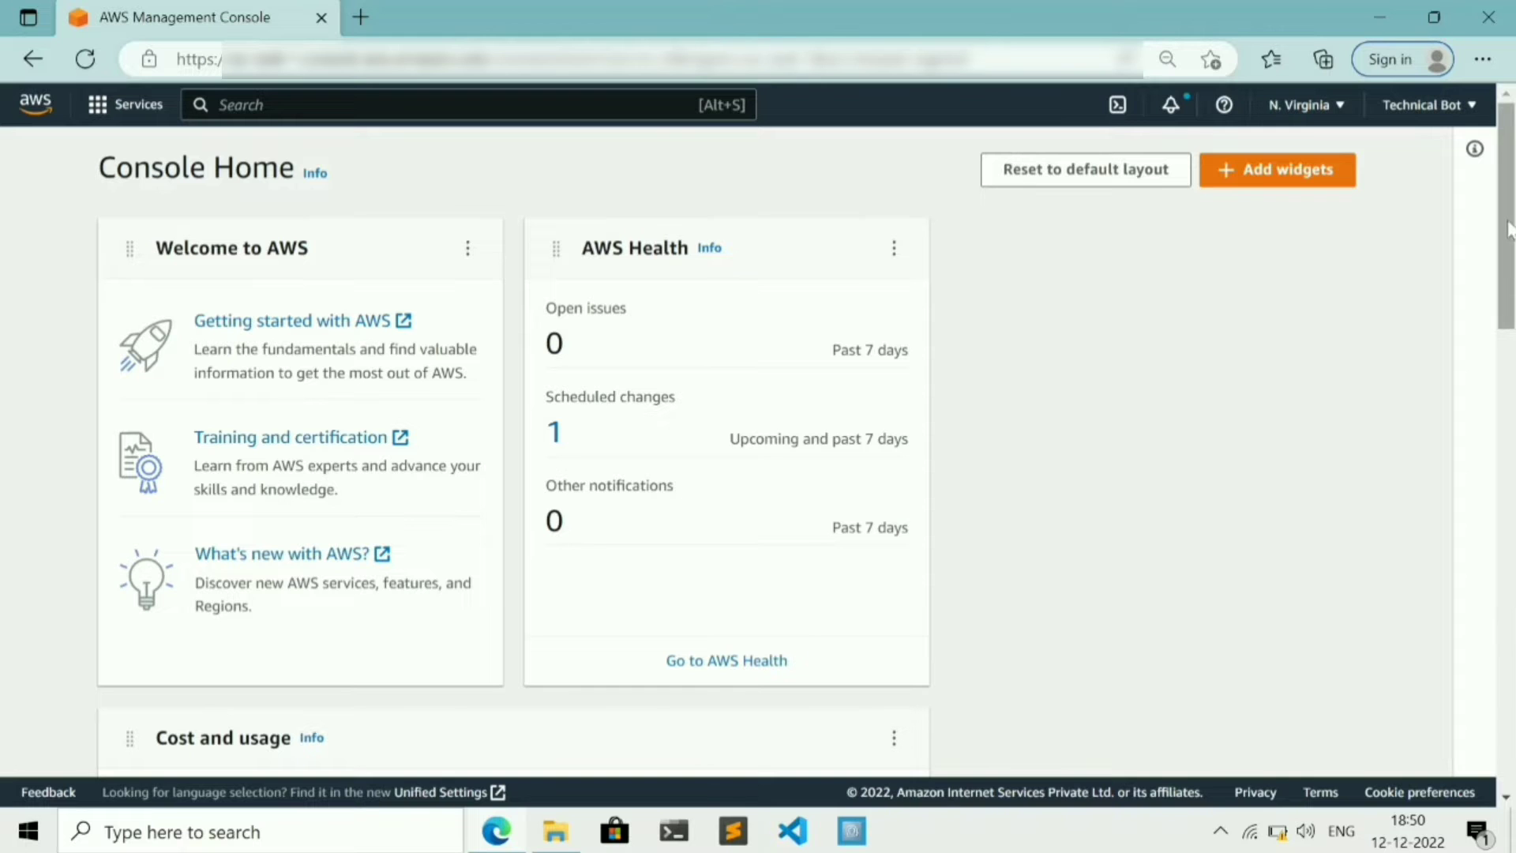
pyautogui.moveTo(1506, 228); pyautogui.dragTo(1506, 534)
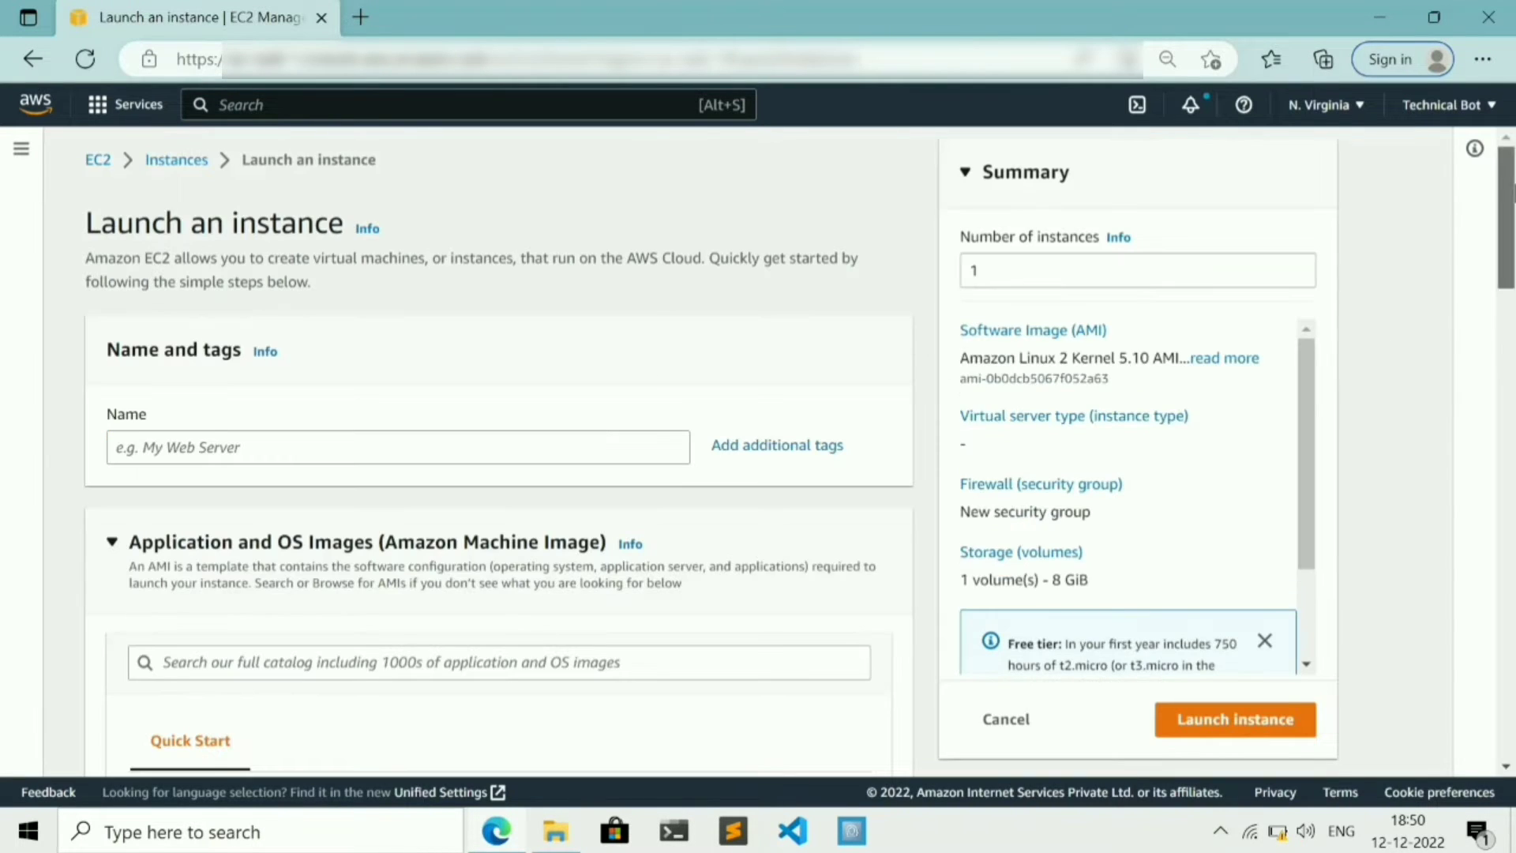
pyautogui.moveTo(1505, 190); pyautogui.dragTo(1504, 249)
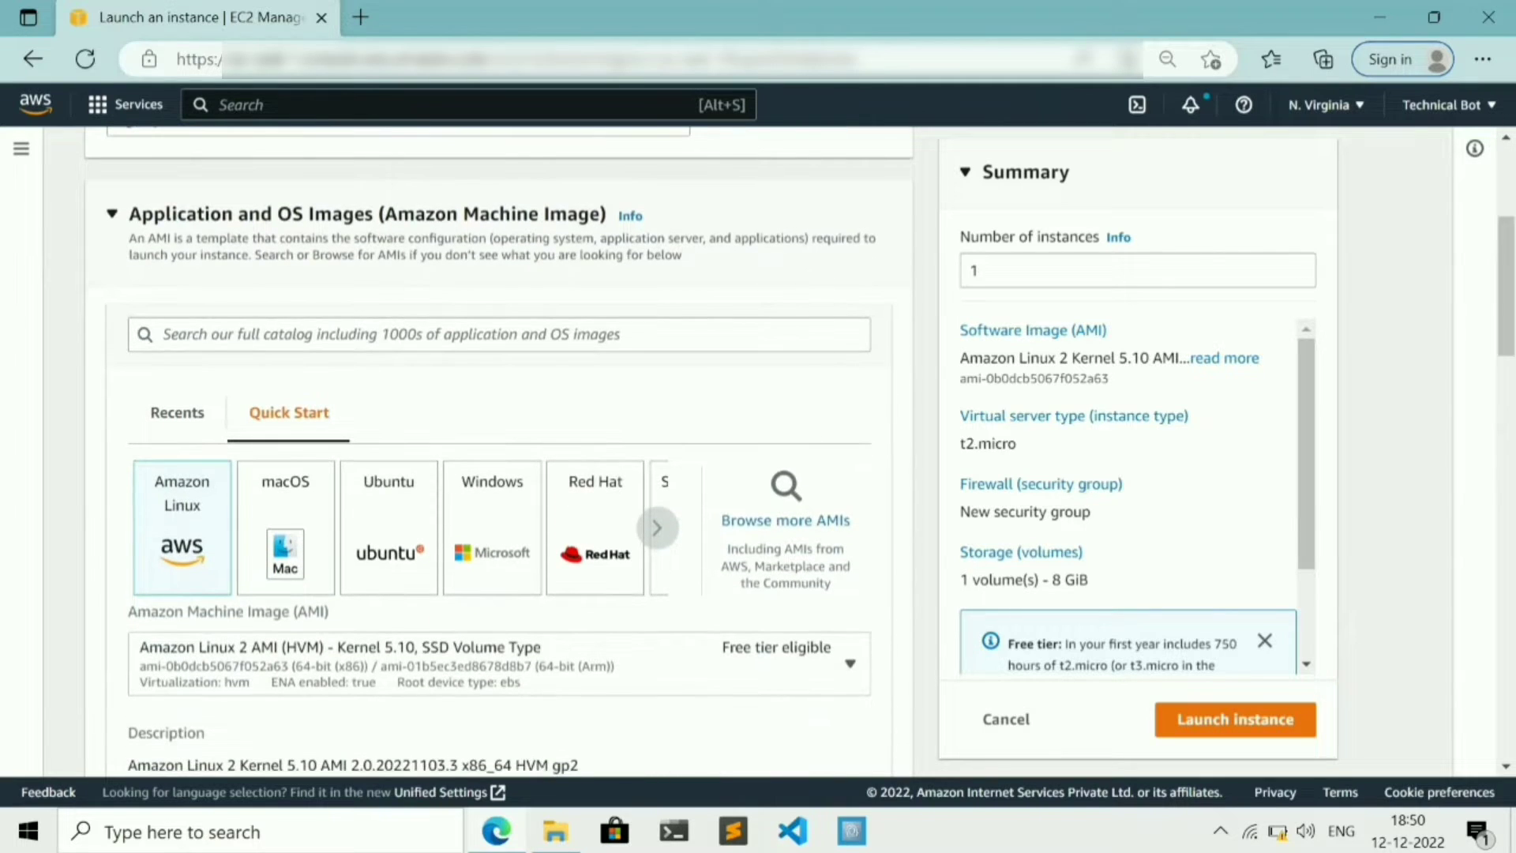
# Search AMIs for 'kali linux' and select the Kali Linux AWS Marketplace image
pyautogui.click(497, 334)
pyautogui.write('kali linux')
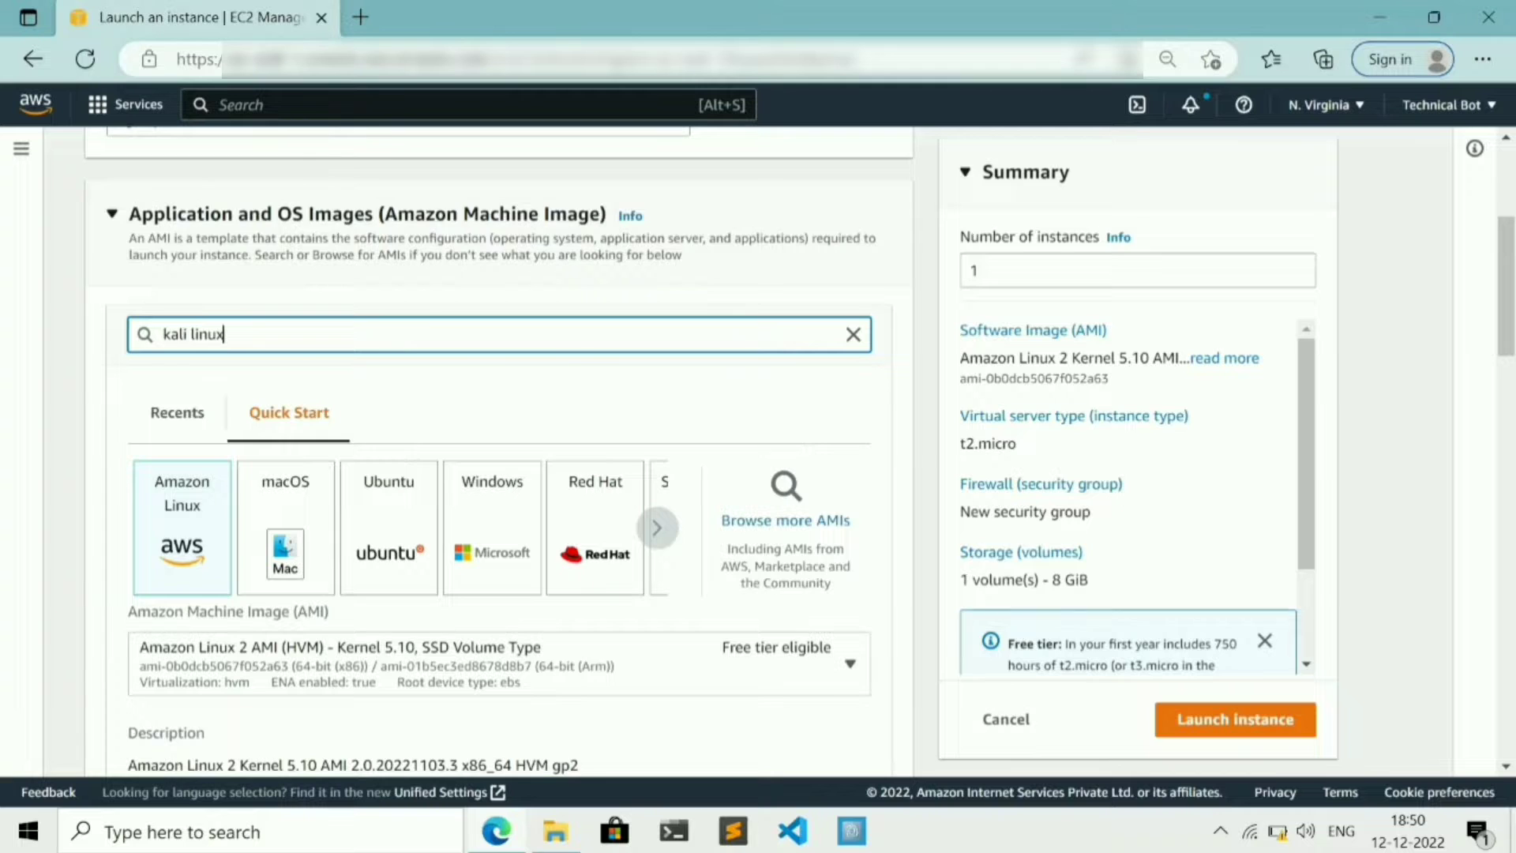
pyautogui.press('Return')
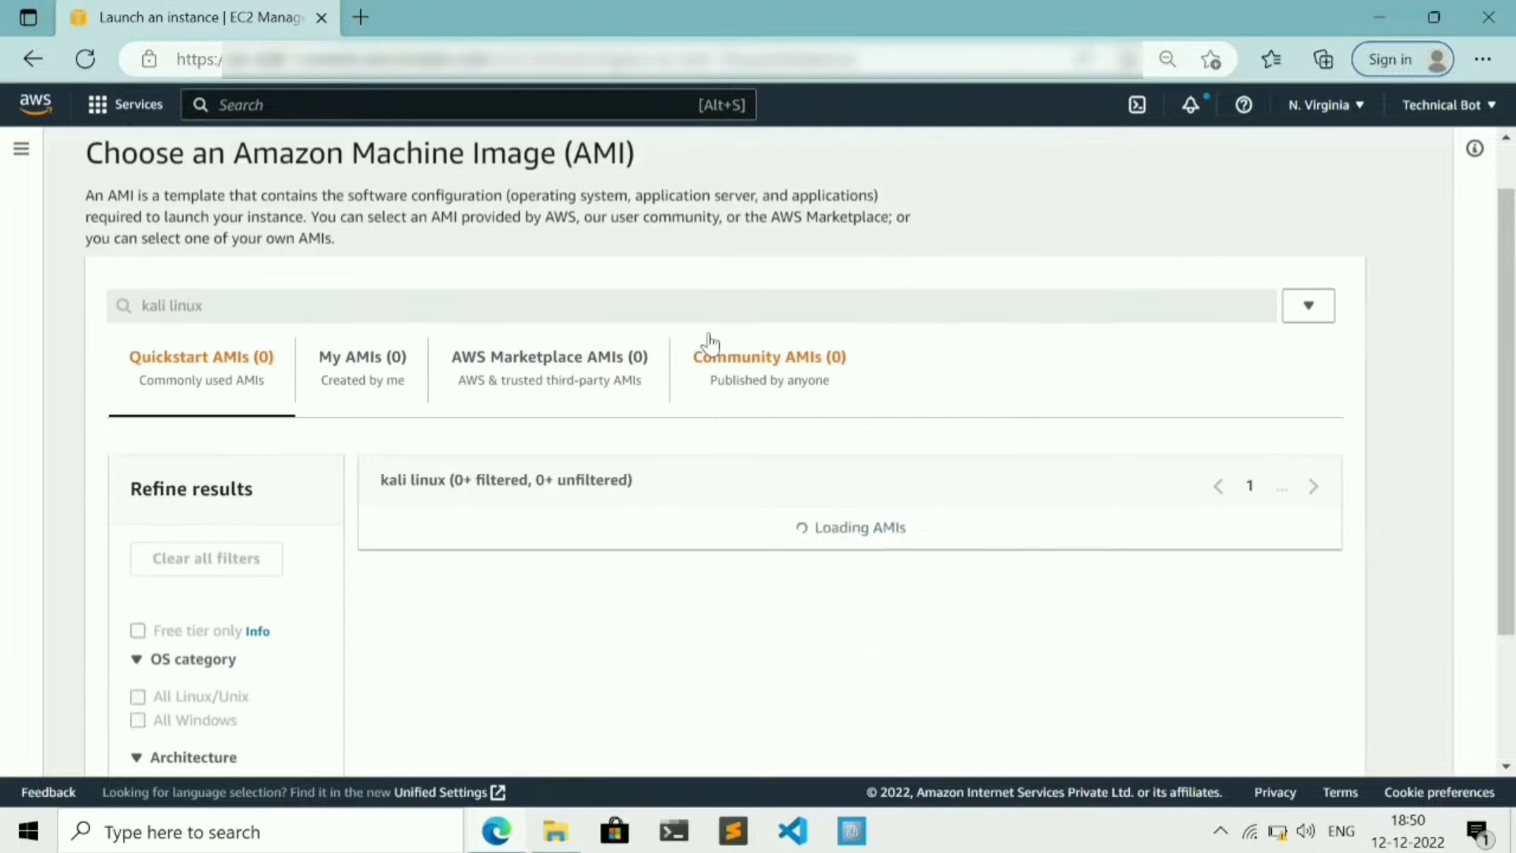
pyautogui.click(550, 367)
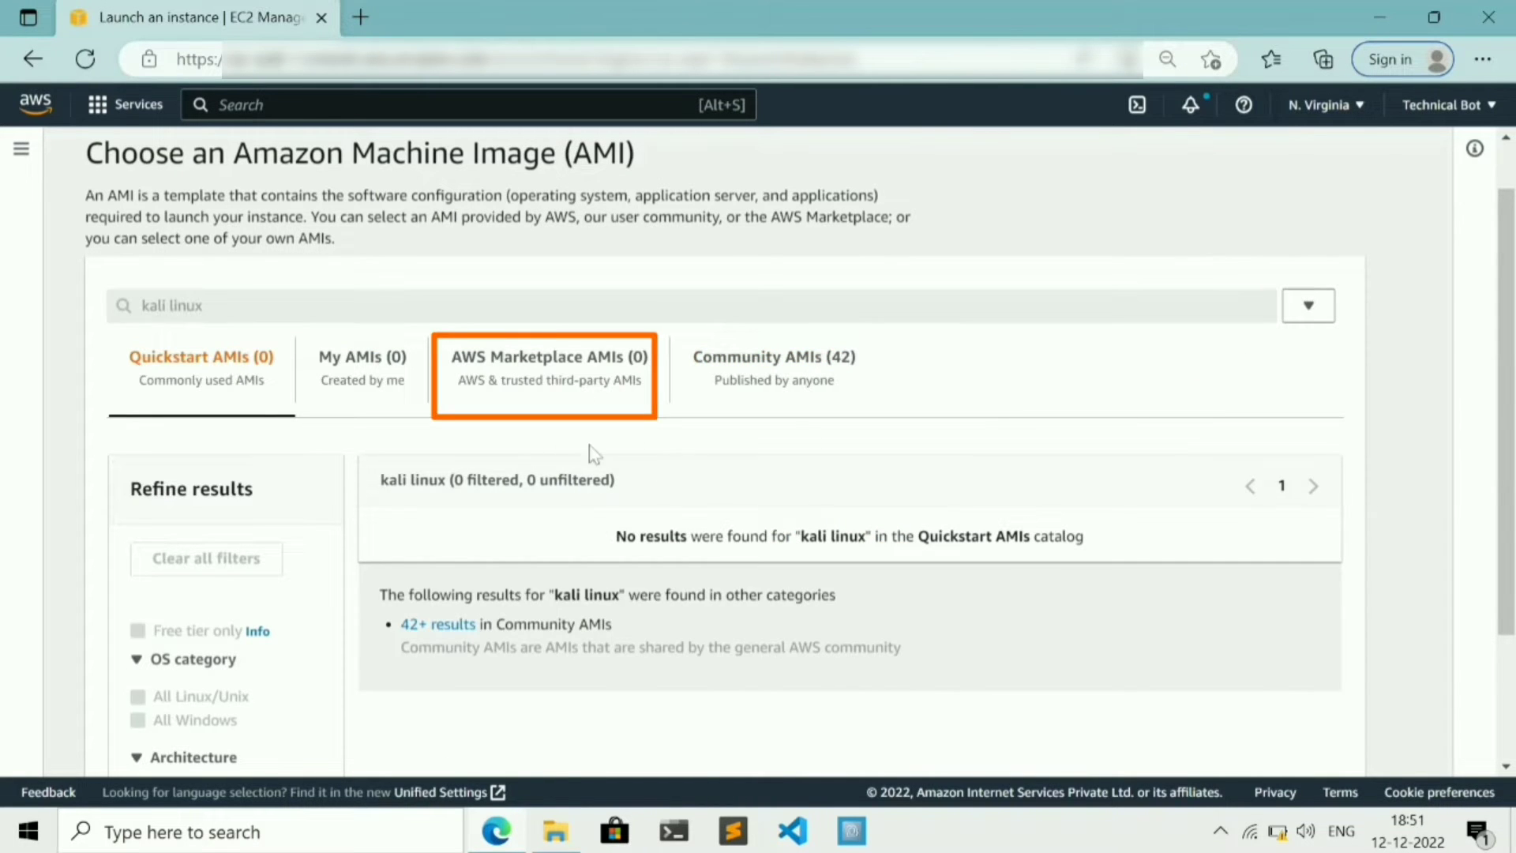
pyautogui.scroll(-5, 633, 375)
pyautogui.scroll(2, 912, 477)
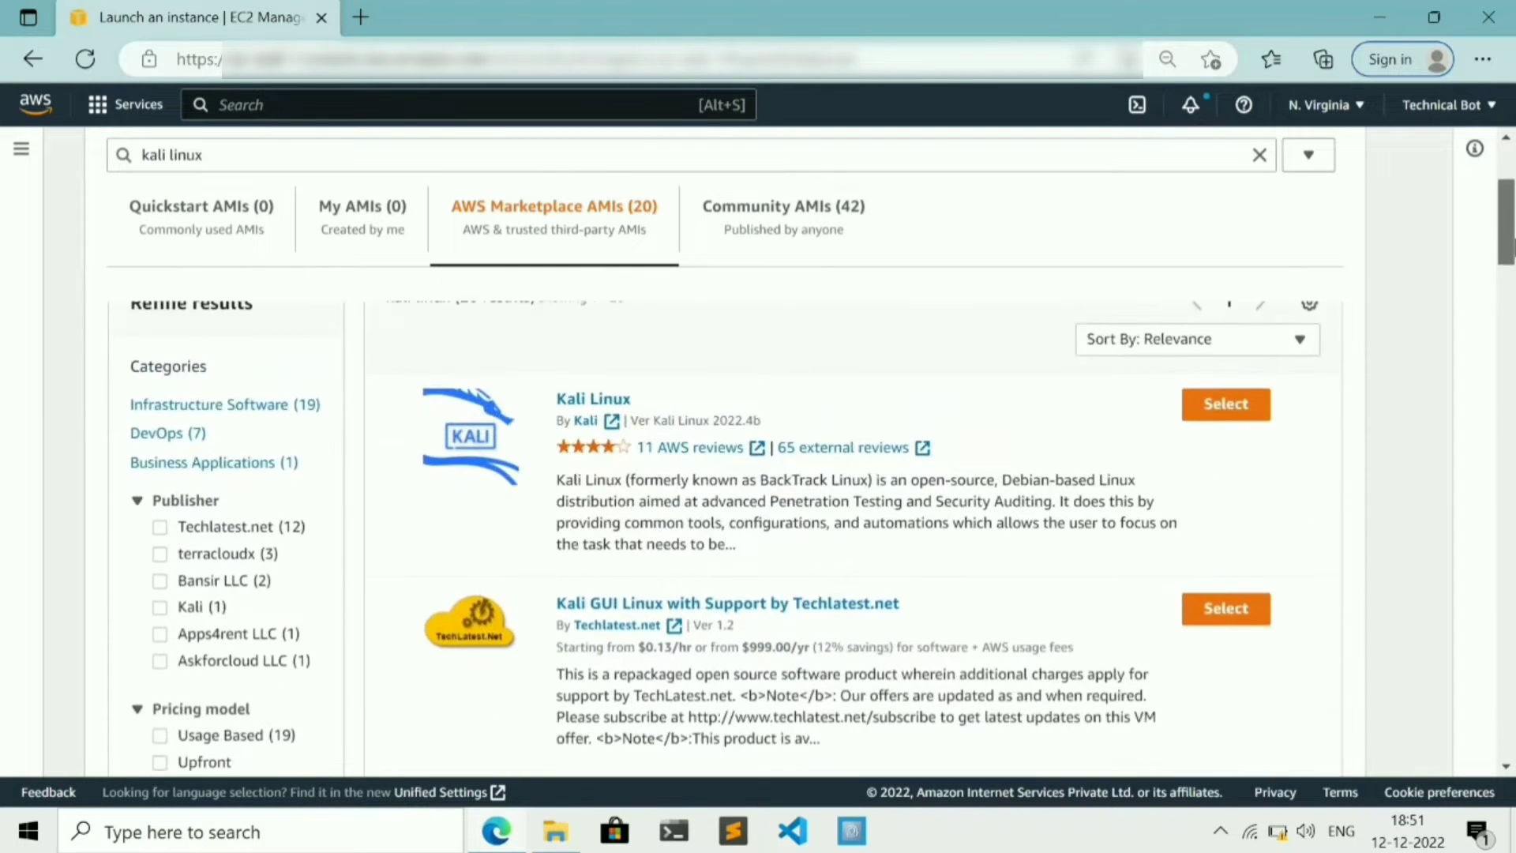
pyautogui.click(1218, 409)
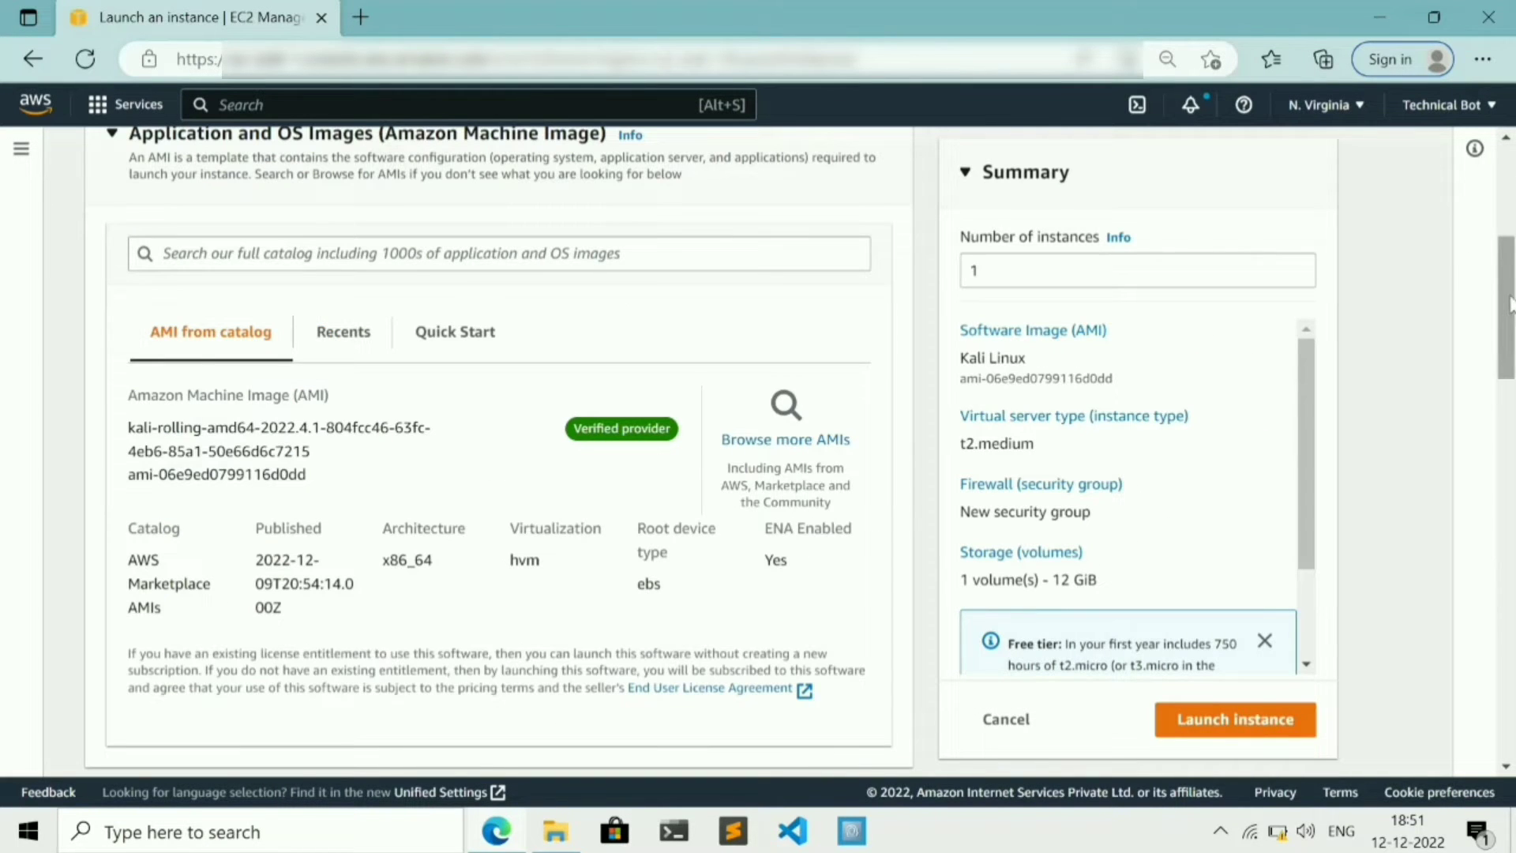
pyautogui.moveTo(1507, 302); pyautogui.dragTo(1508, 432)
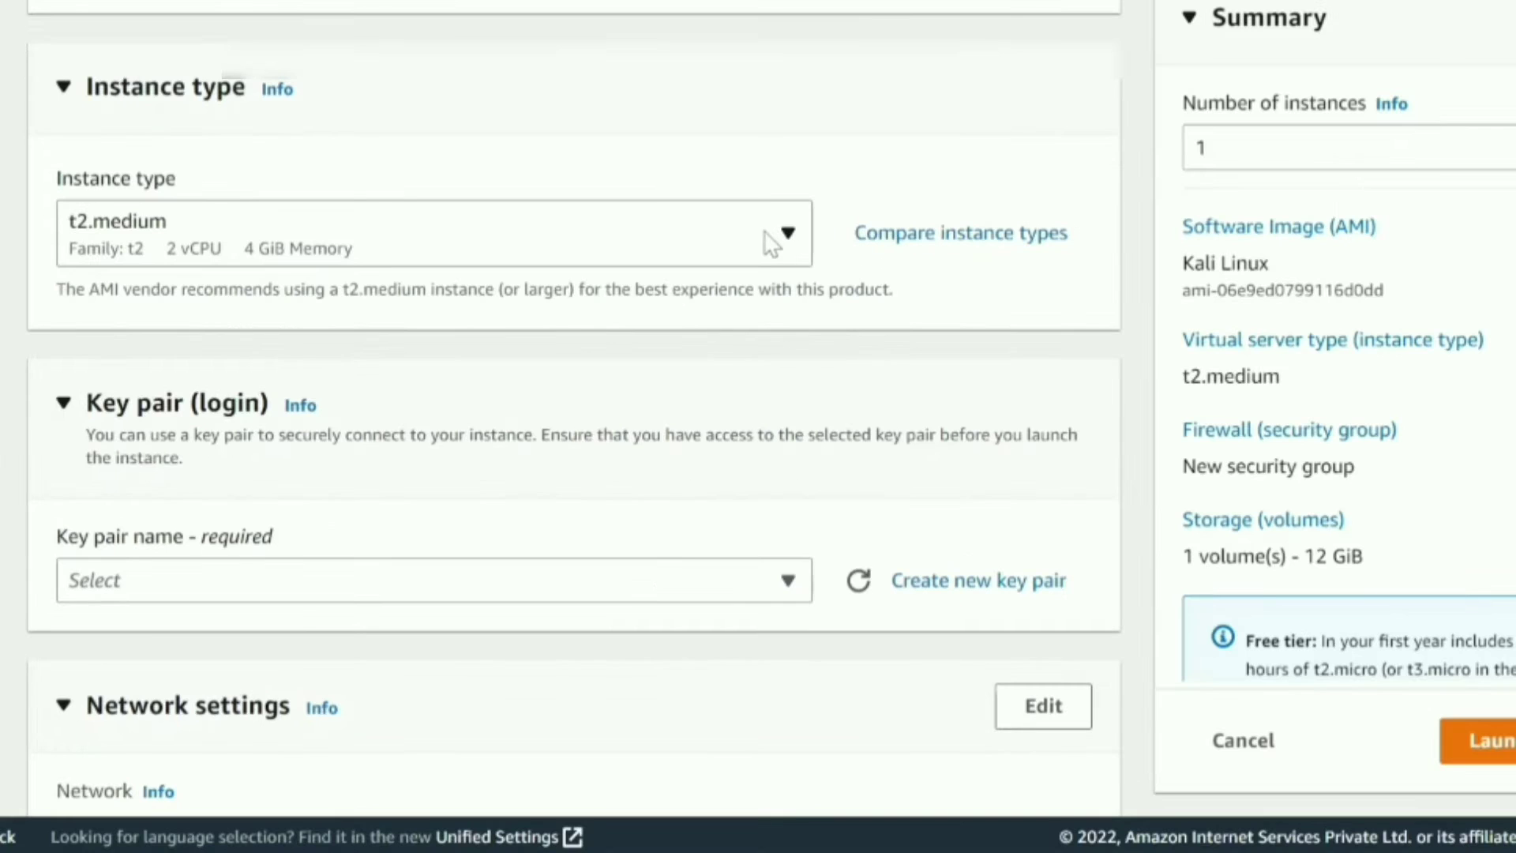
# Set instance type to t2.micro and create the RSA .pem key pair 'kaliforfree'
pyautogui.click(771, 241)
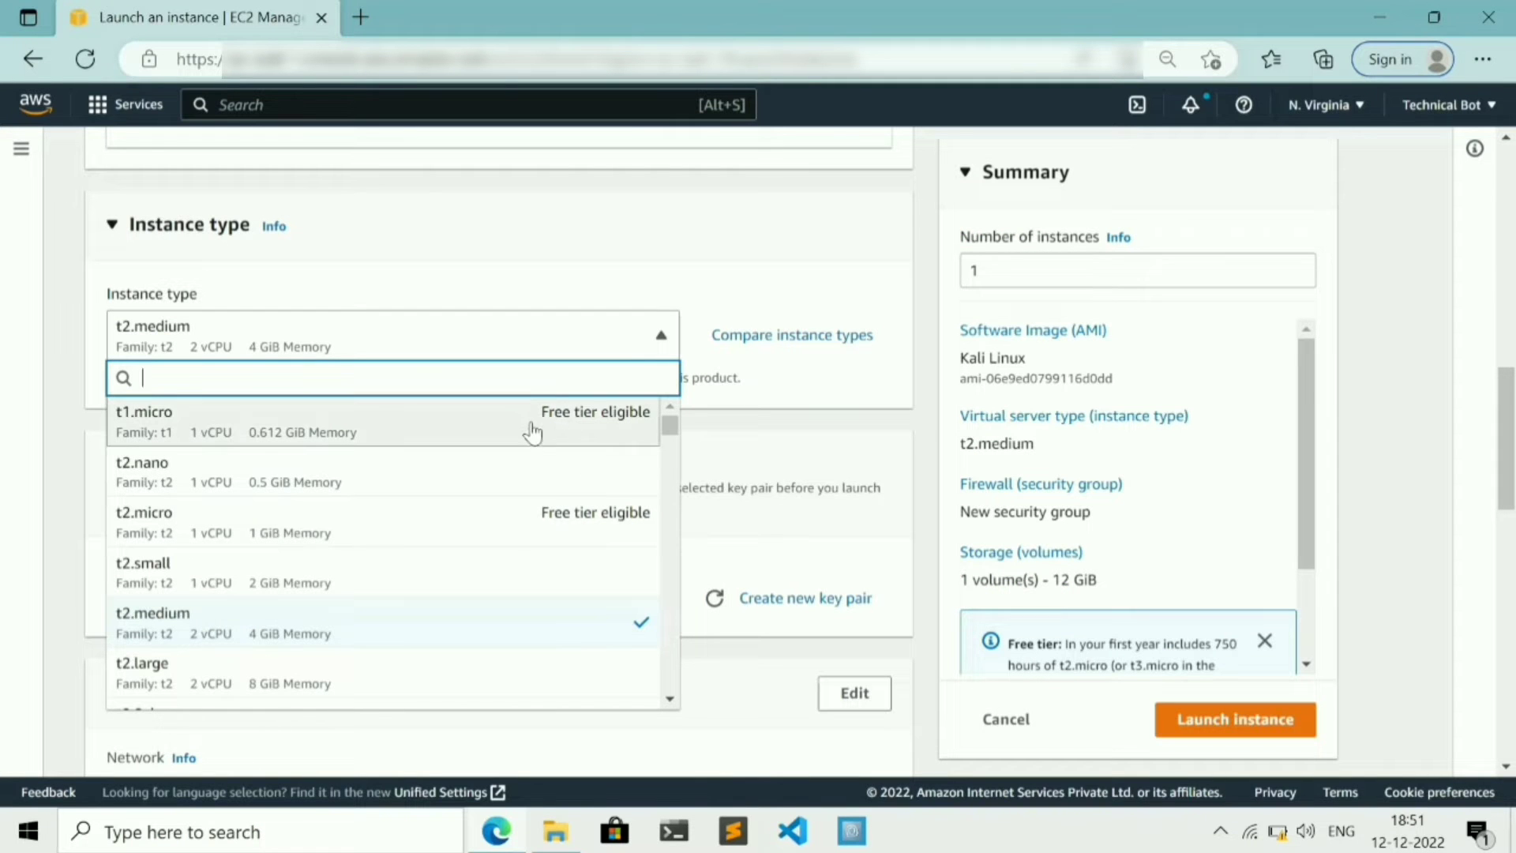
pyautogui.click(616, 522)
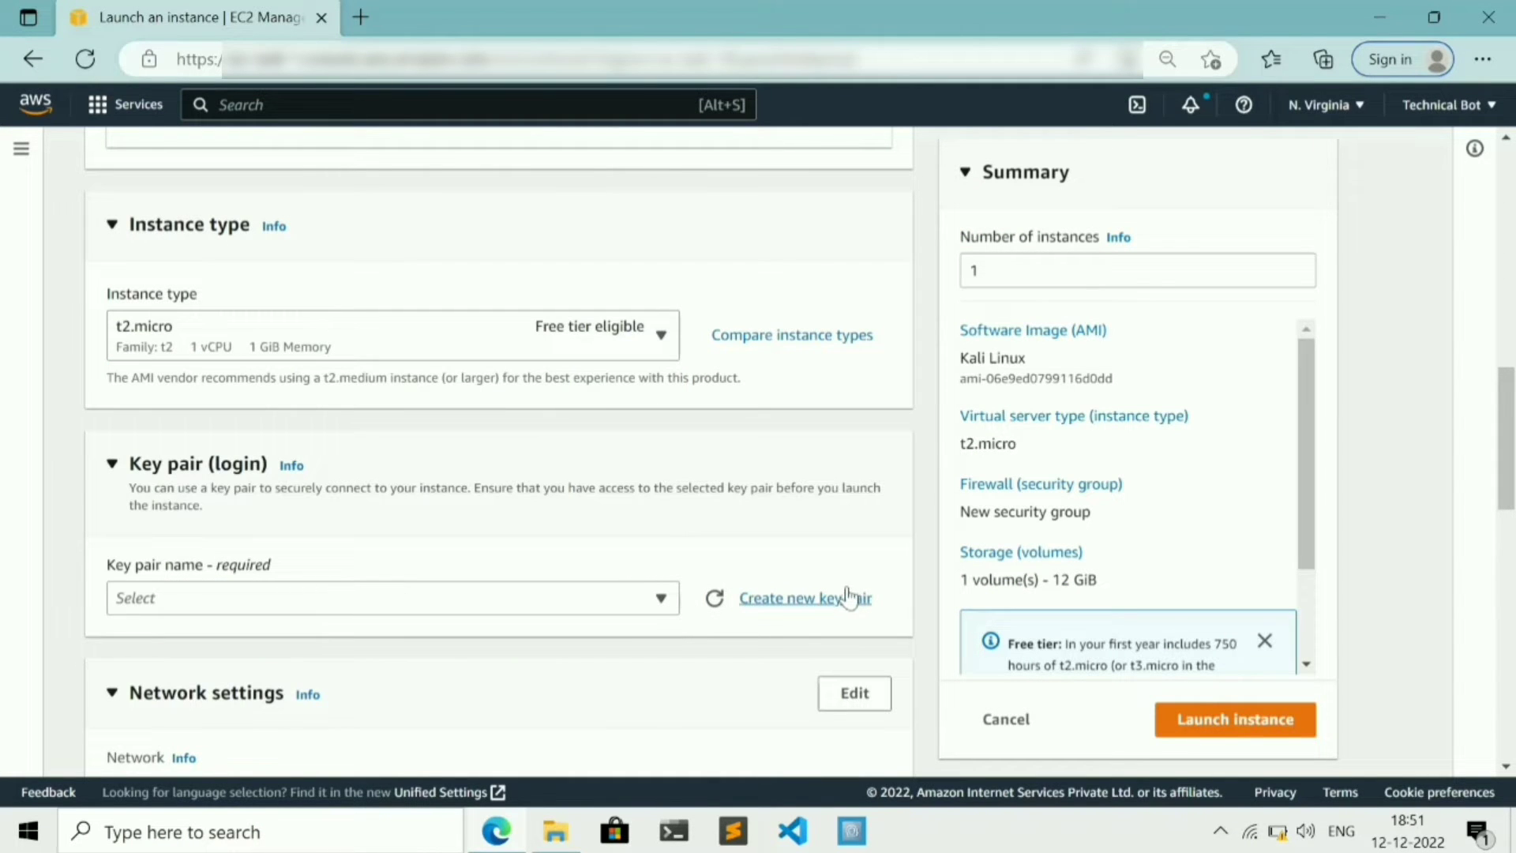
pyautogui.click(798, 606)
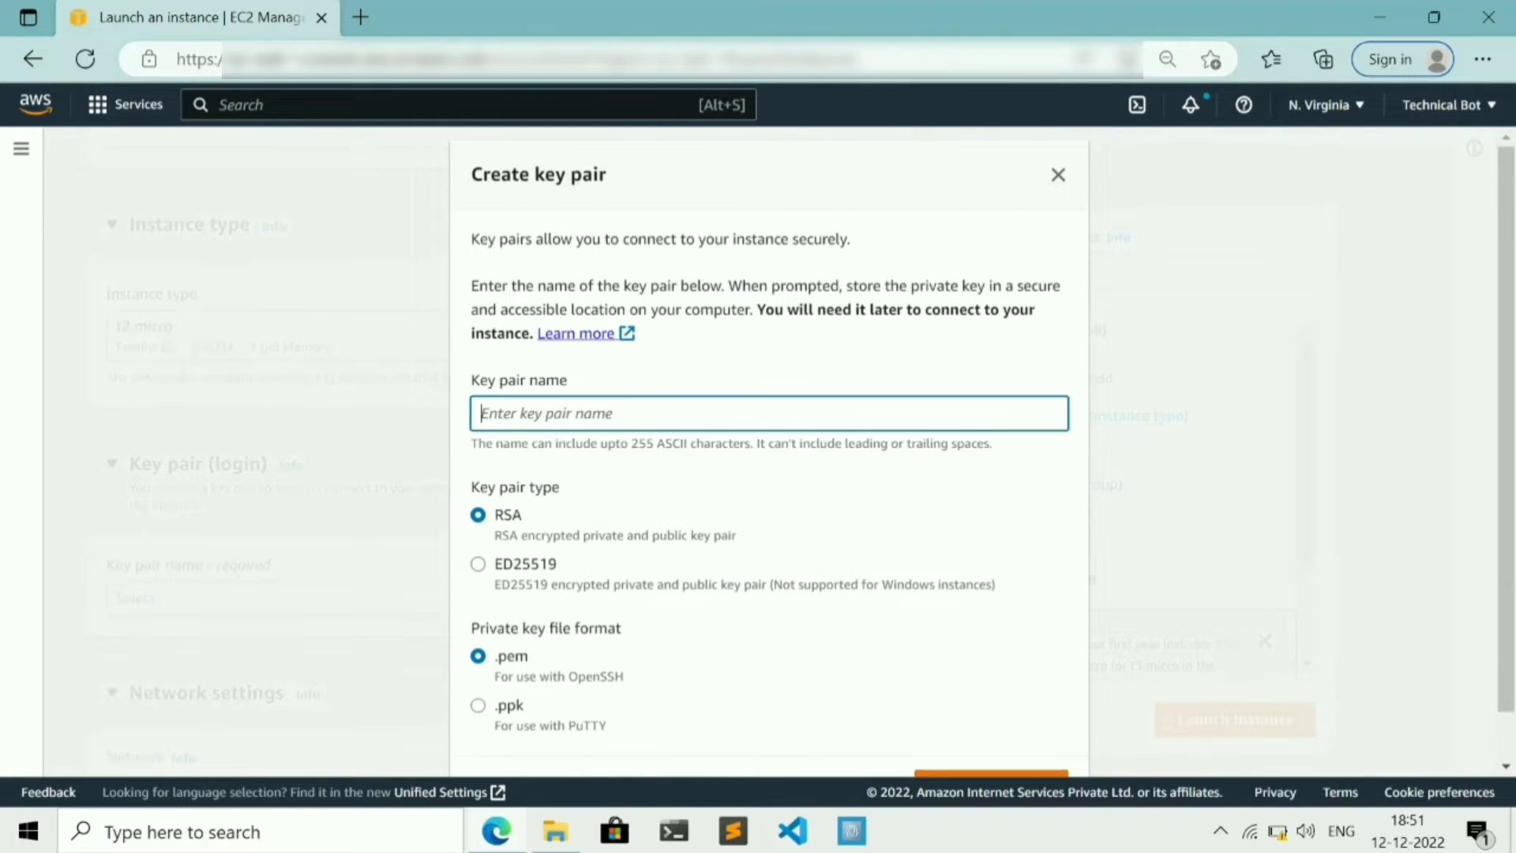
pyautogui.write('kaliforfree')
pyautogui.scroll(-1, 769, 474)
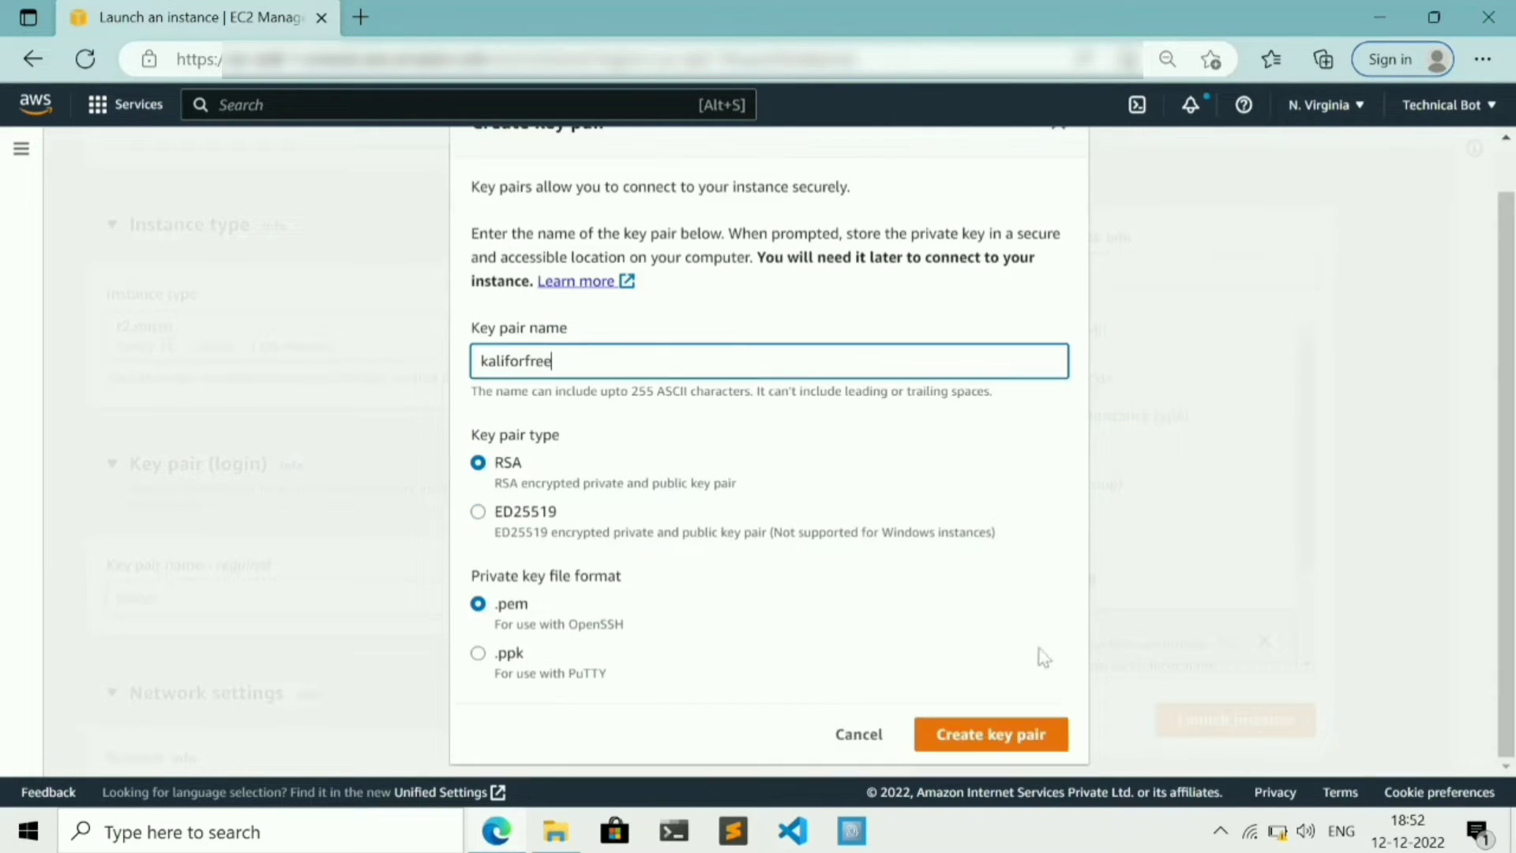
pyautogui.click(990, 733)
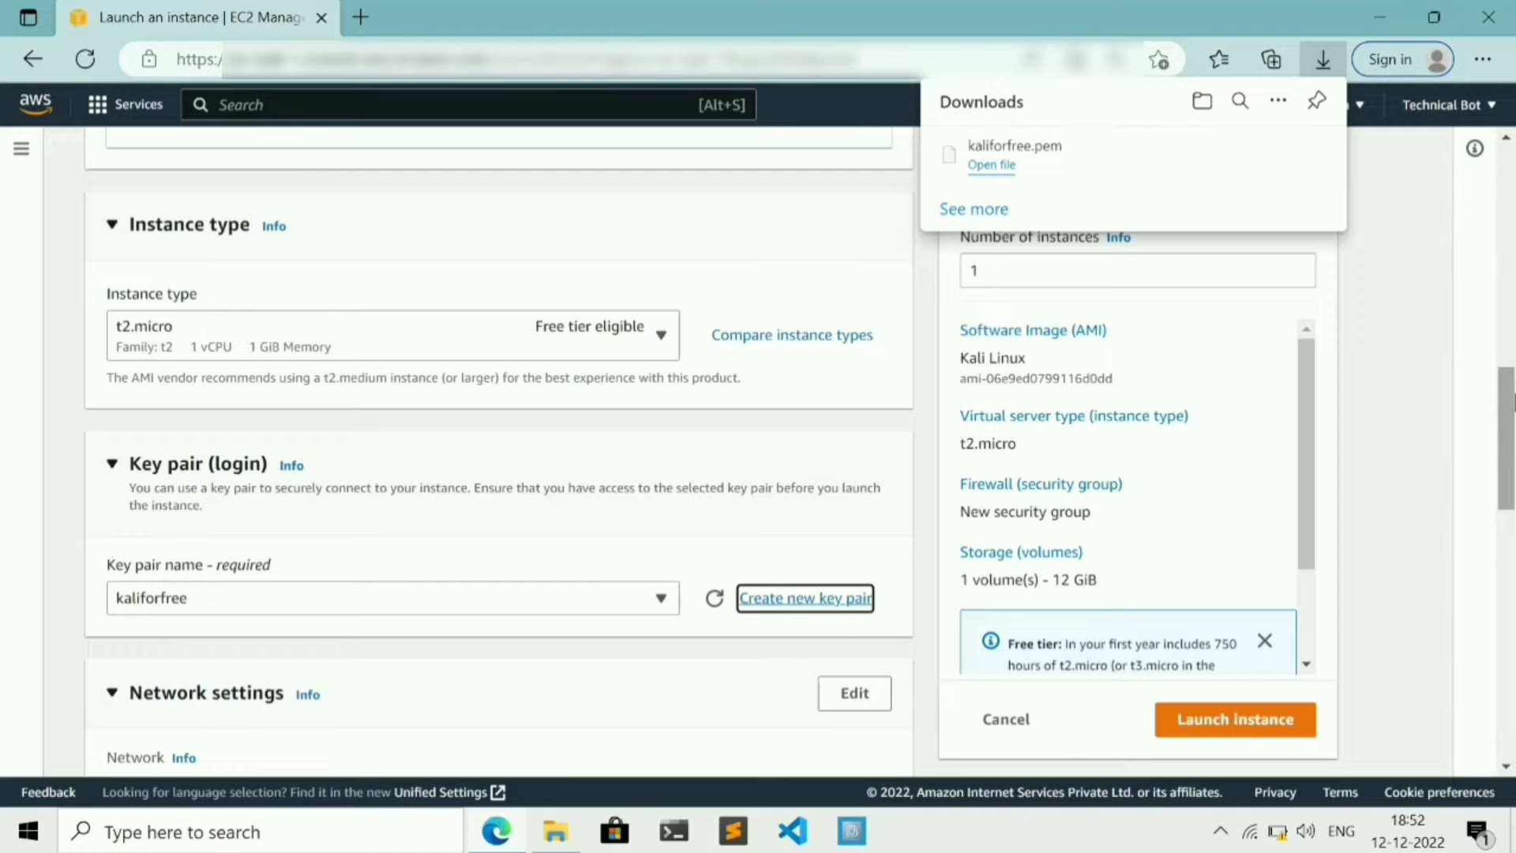
pyautogui.moveTo(1506, 424); pyautogui.dragTo(1507, 545)
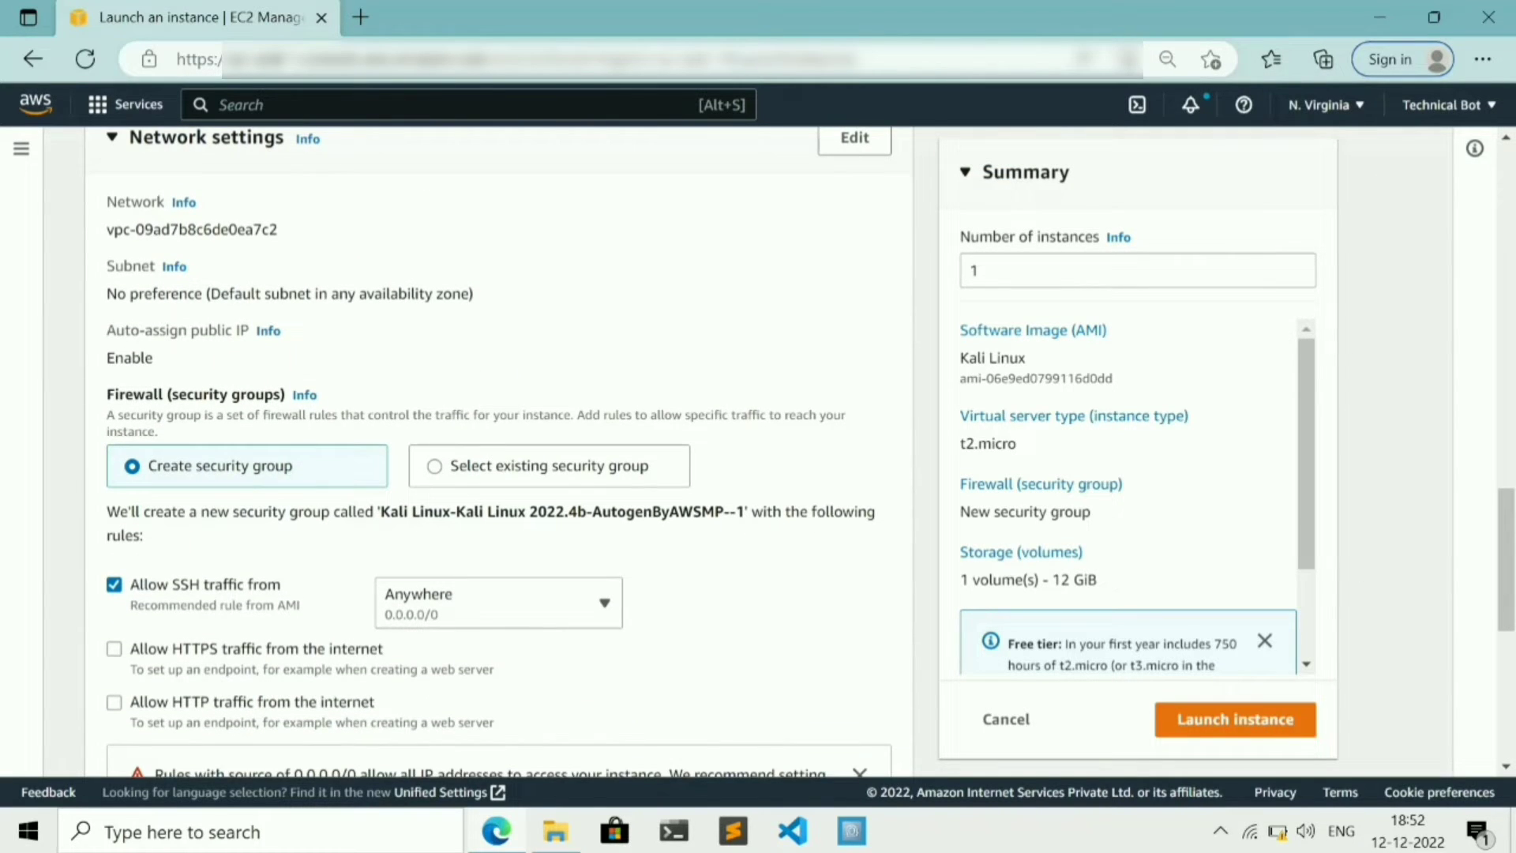
pyautogui.moveTo(1507, 535); pyautogui.dragTo(1506, 656)
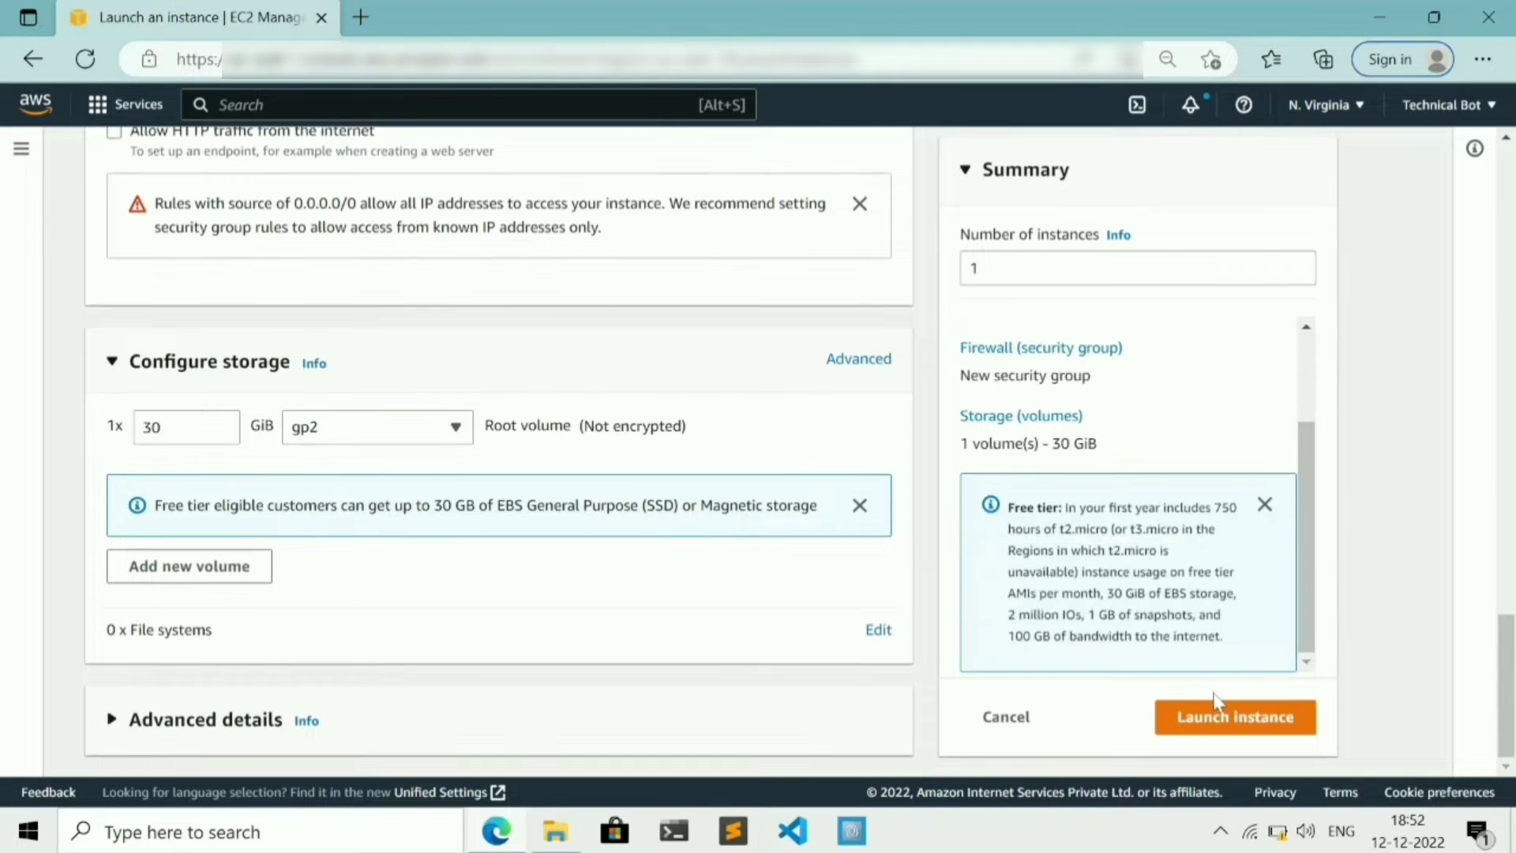
# Set the root gp2 volume size to 30 GiB
pyautogui.click(1202, 719)
# Launch the Kali instance, copy its public IPv4 address, and bring up PowerShell
pyautogui.click(1202, 723)
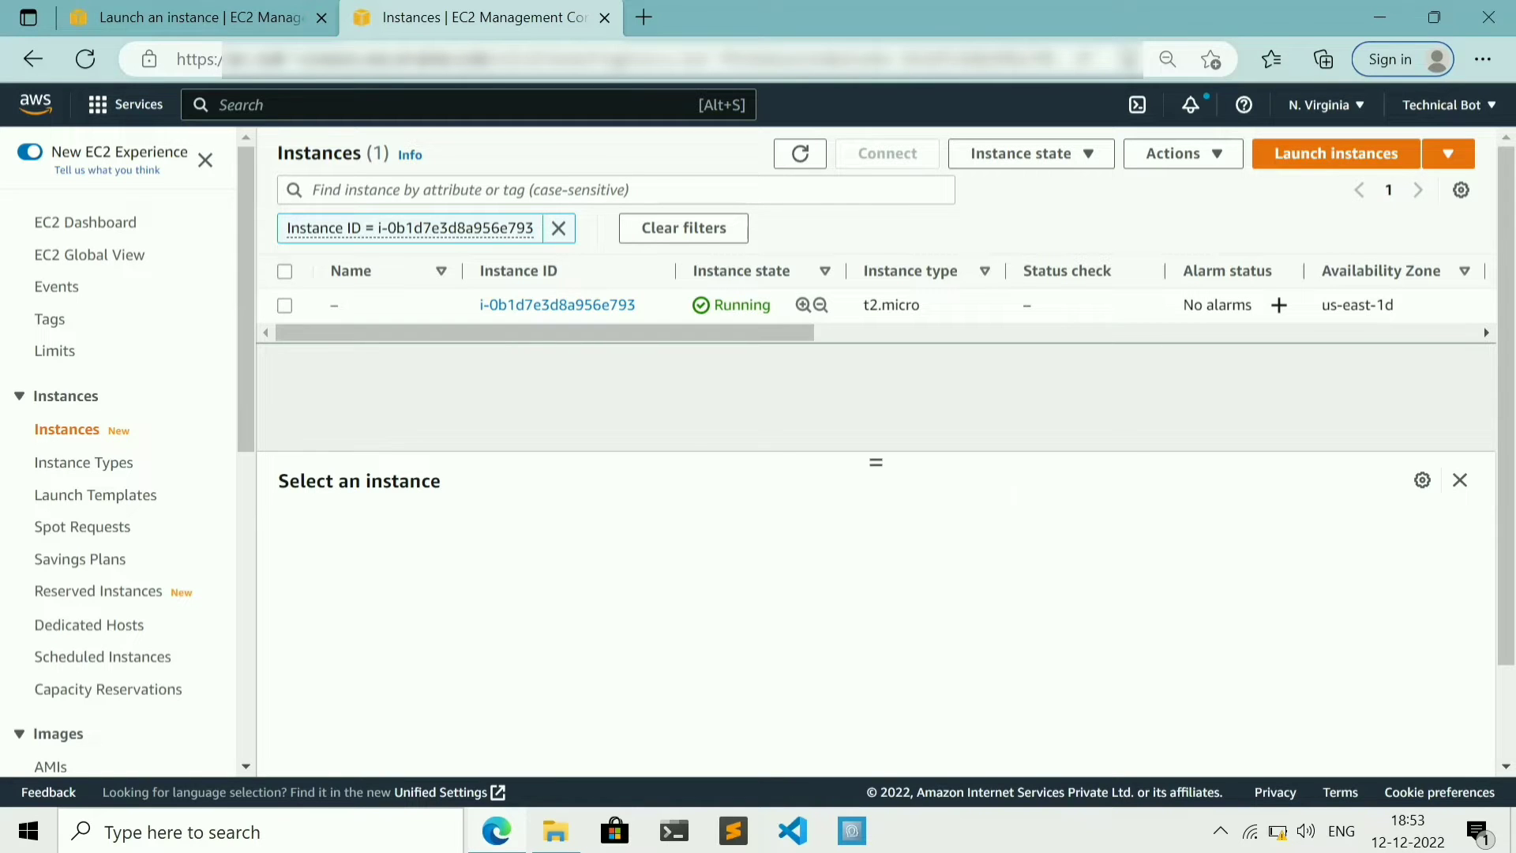
pyautogui.click(734, 325)
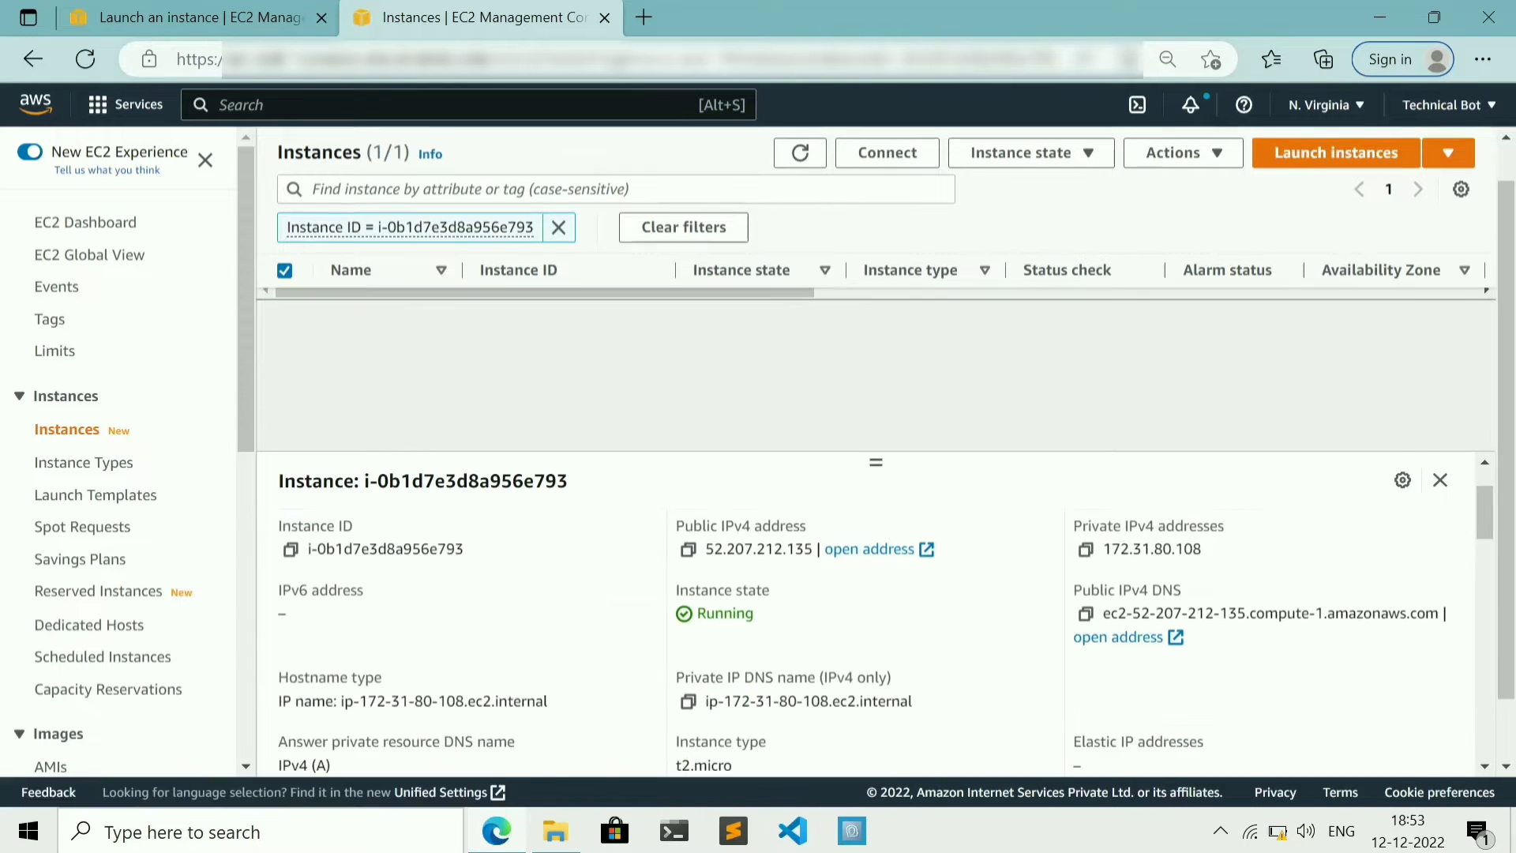
pyautogui.click(689, 550)
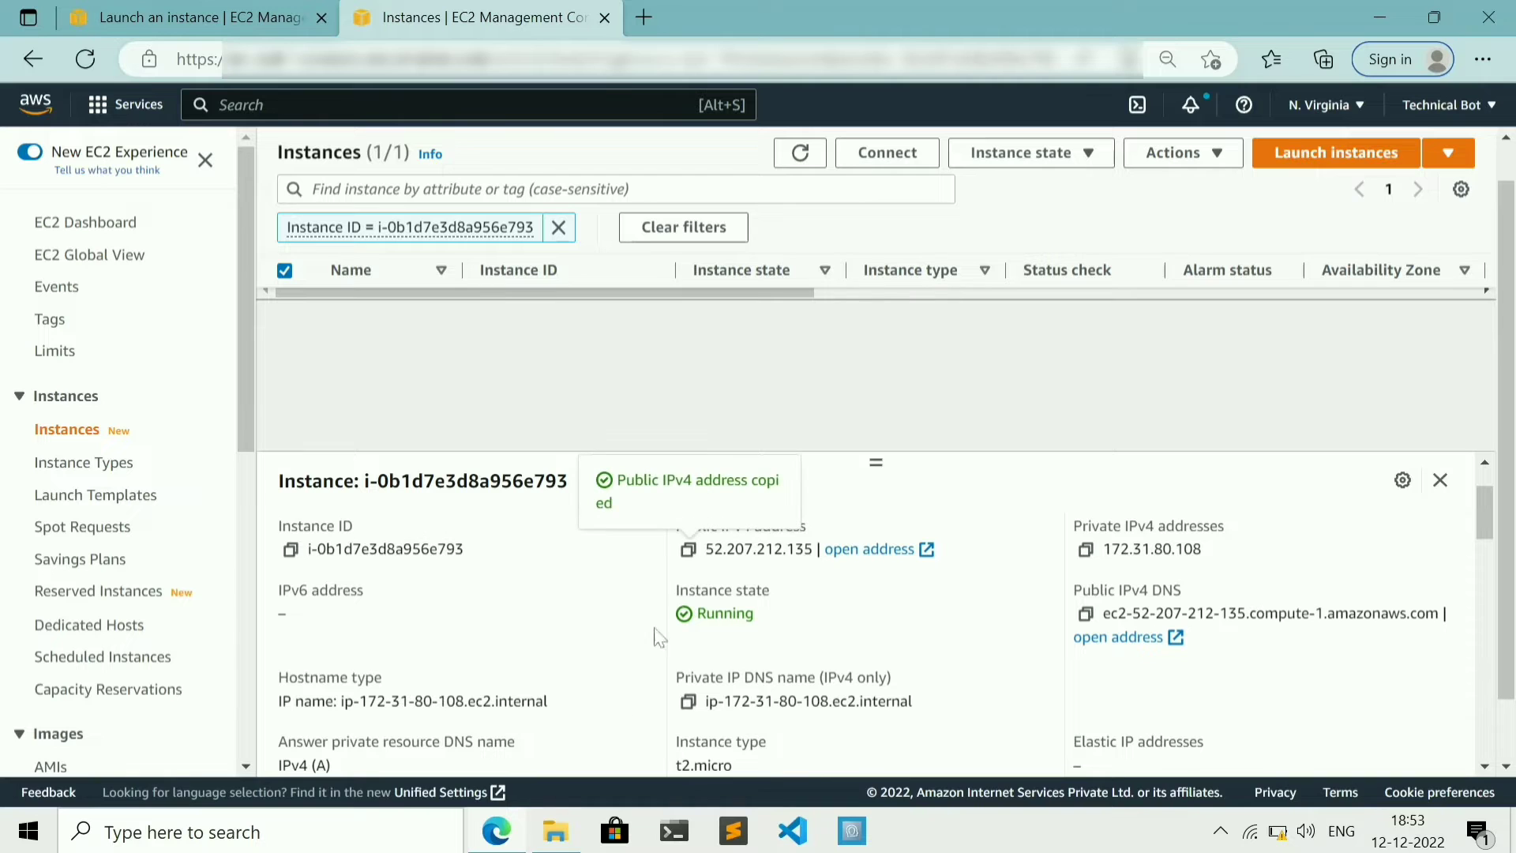
pyautogui.click(672, 831)
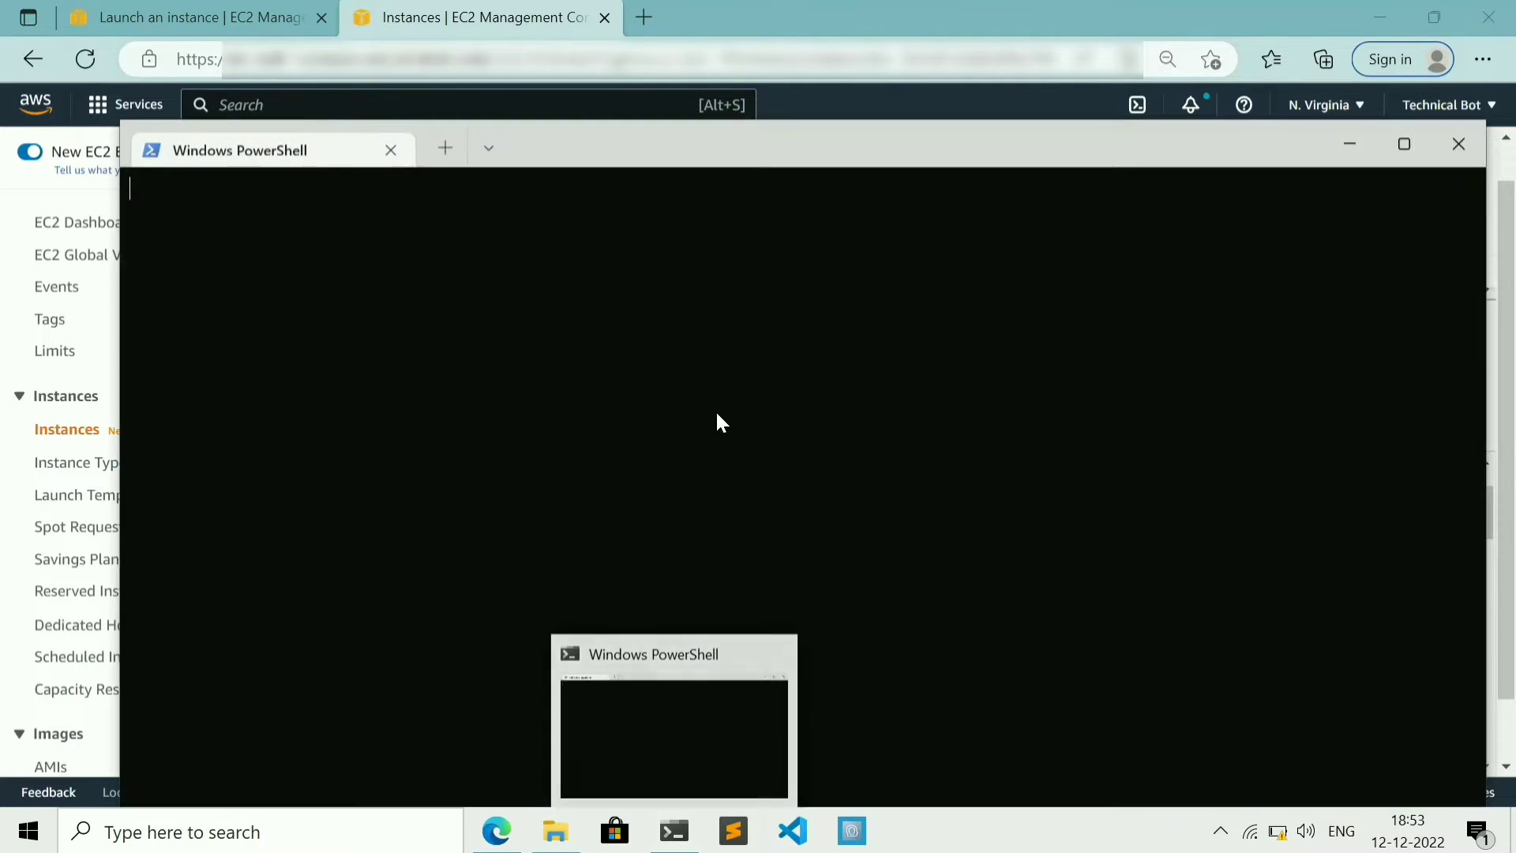
pyautogui.click(1404, 143)
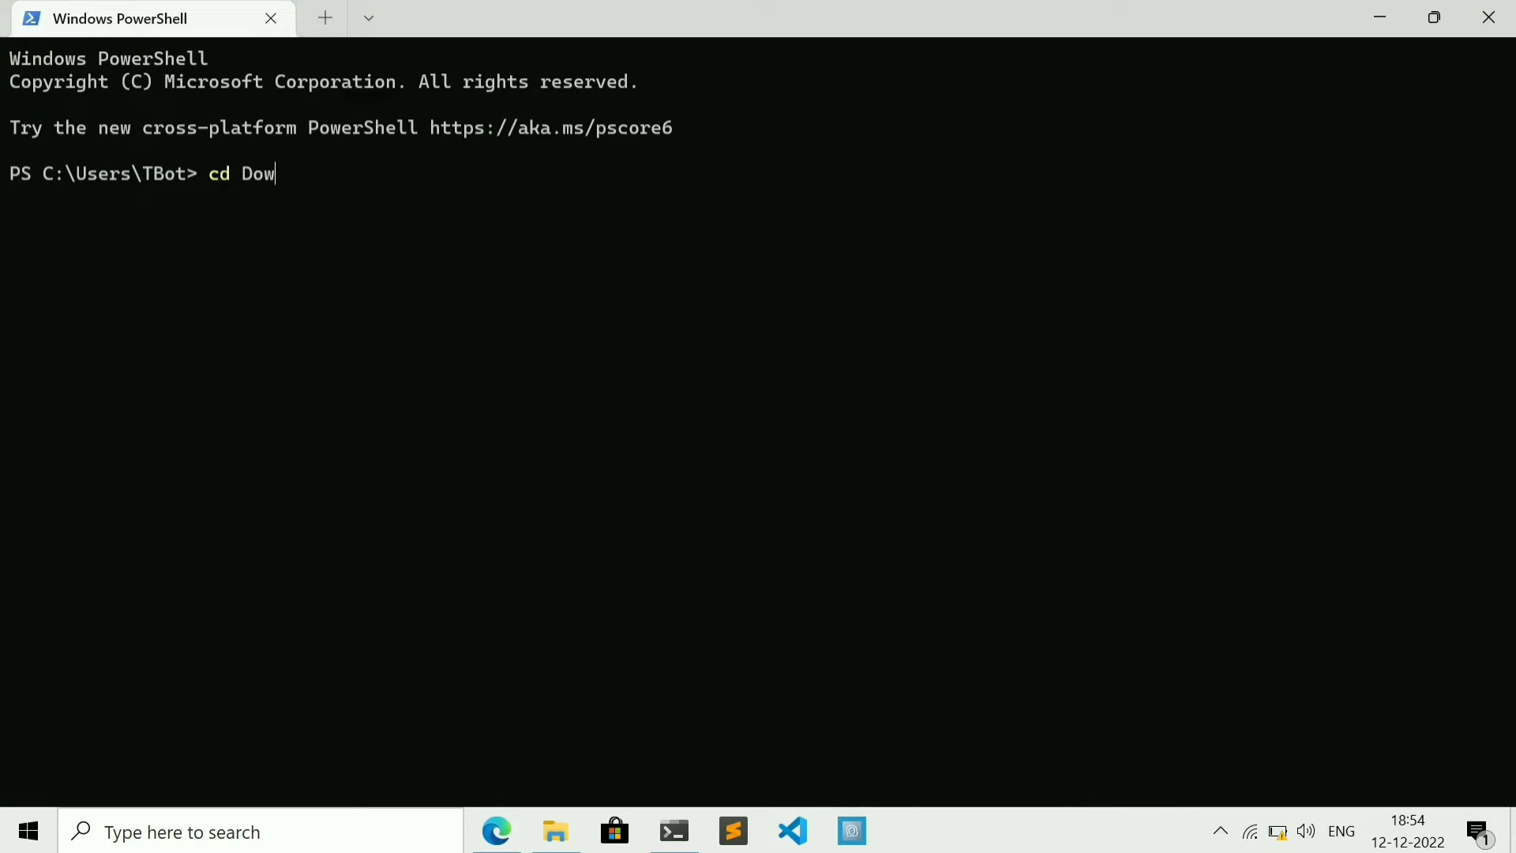
pyautogui.press('Tab')
pyautogui.press('Return')
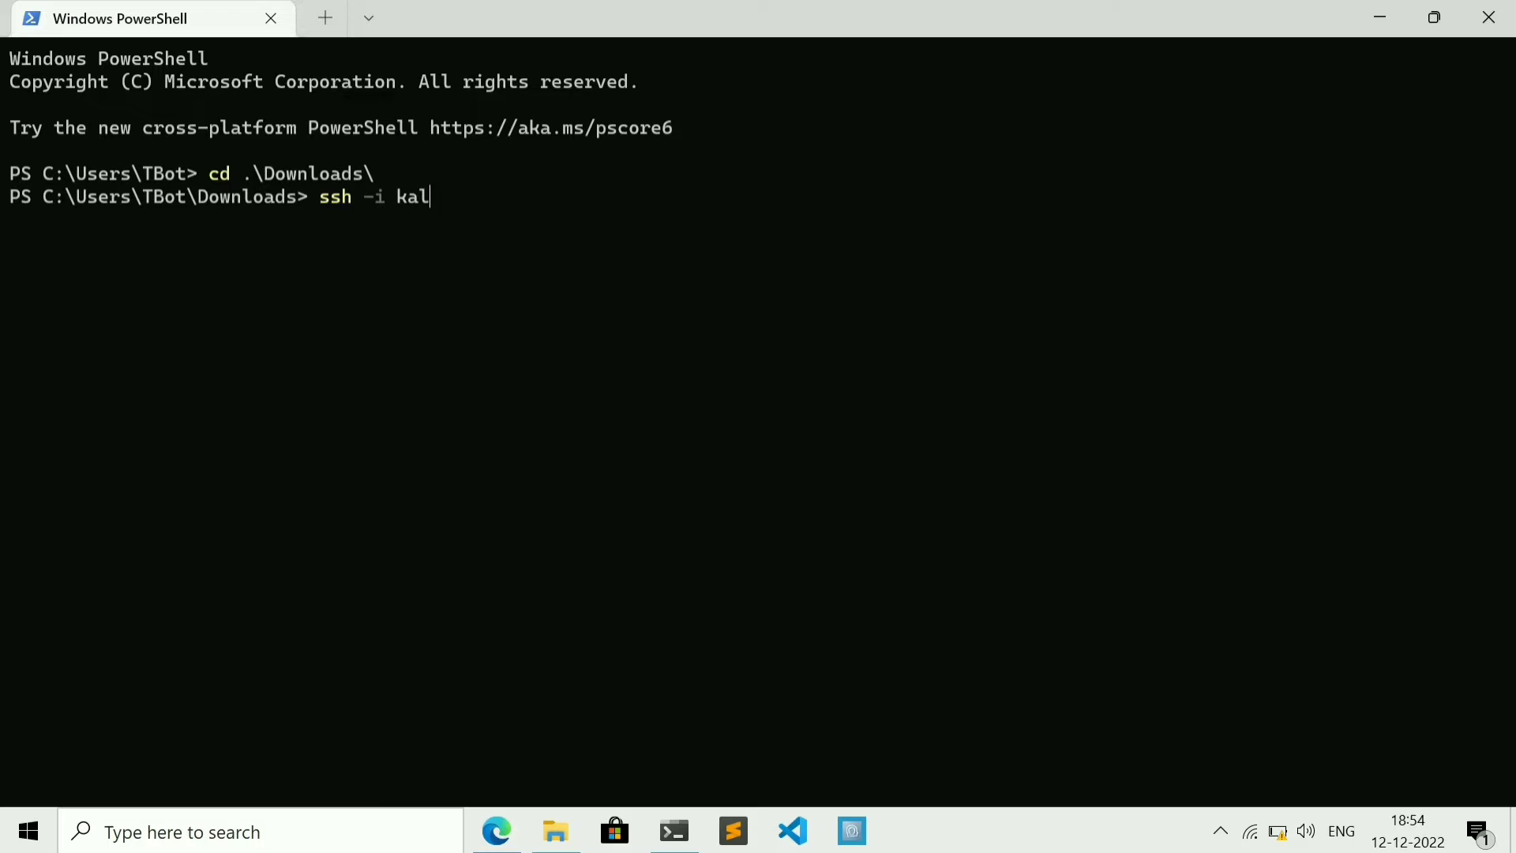
pyautogui.write('r')
pyautogui.press('Tab')
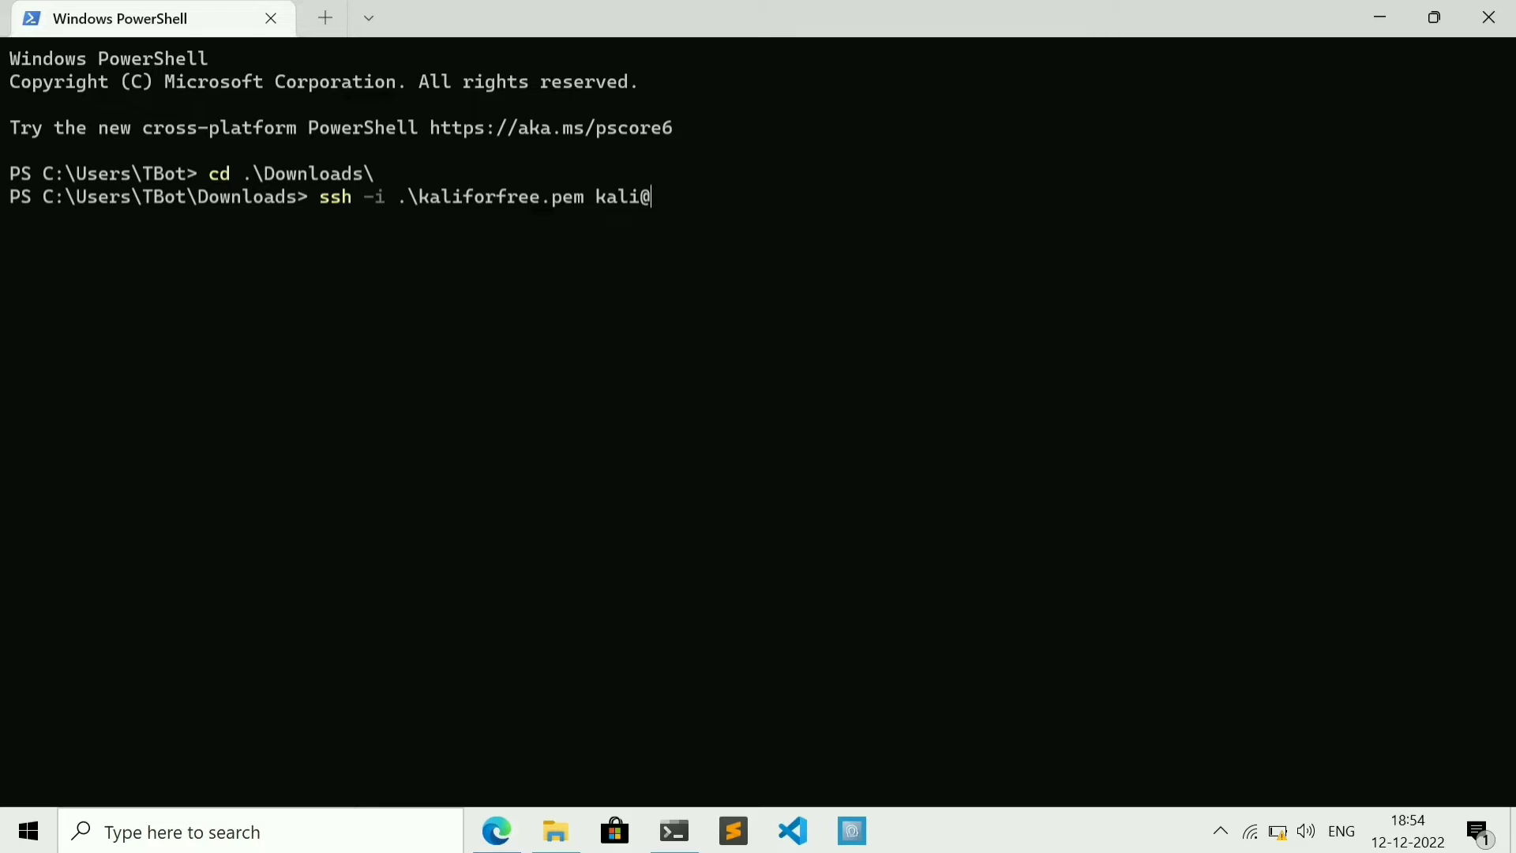
pyautogui.hotkey('ctrl', 'v')
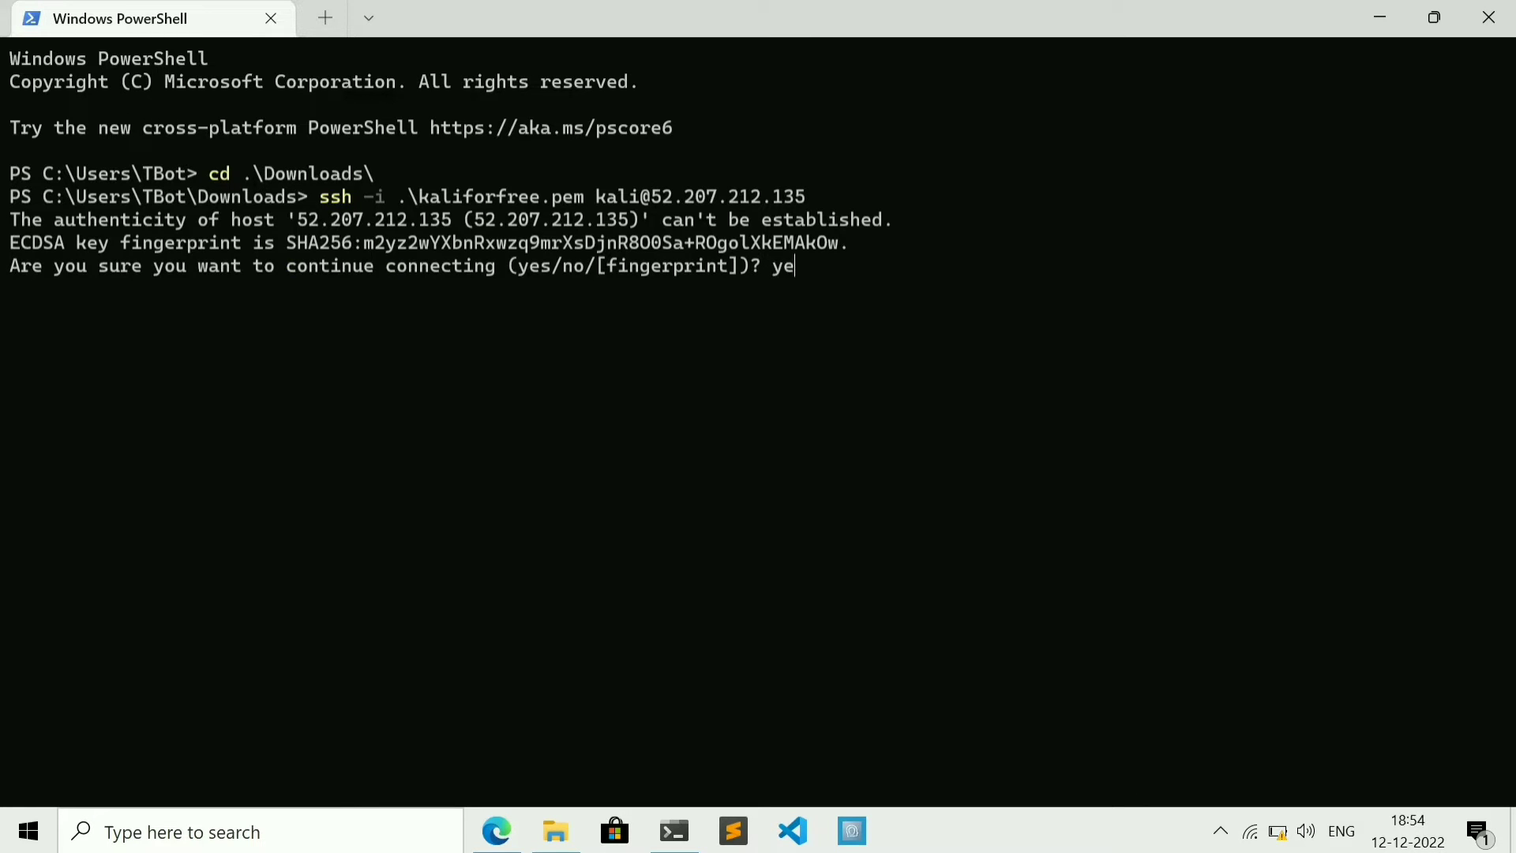
pyautogui.write('s')
pyautogui.press('Return')
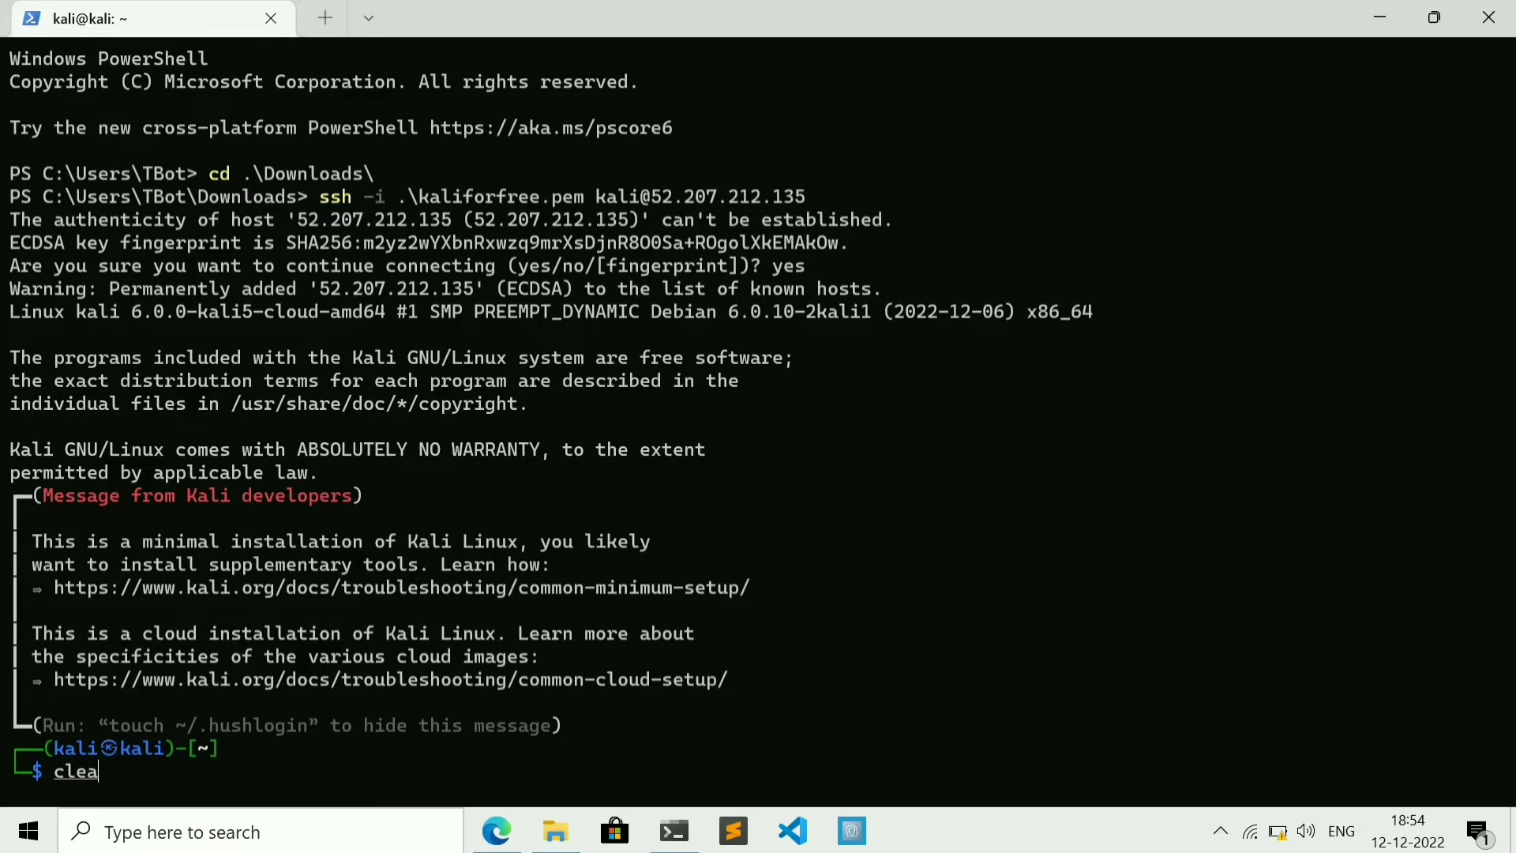
pyautogui.write('r')
# Clear the screen, run sudo apt update, and install kali-desktop-xfce, confirming with y
pyautogui.press('Return')
pyautogui.write('sudo a')
pyautogui.write('py')
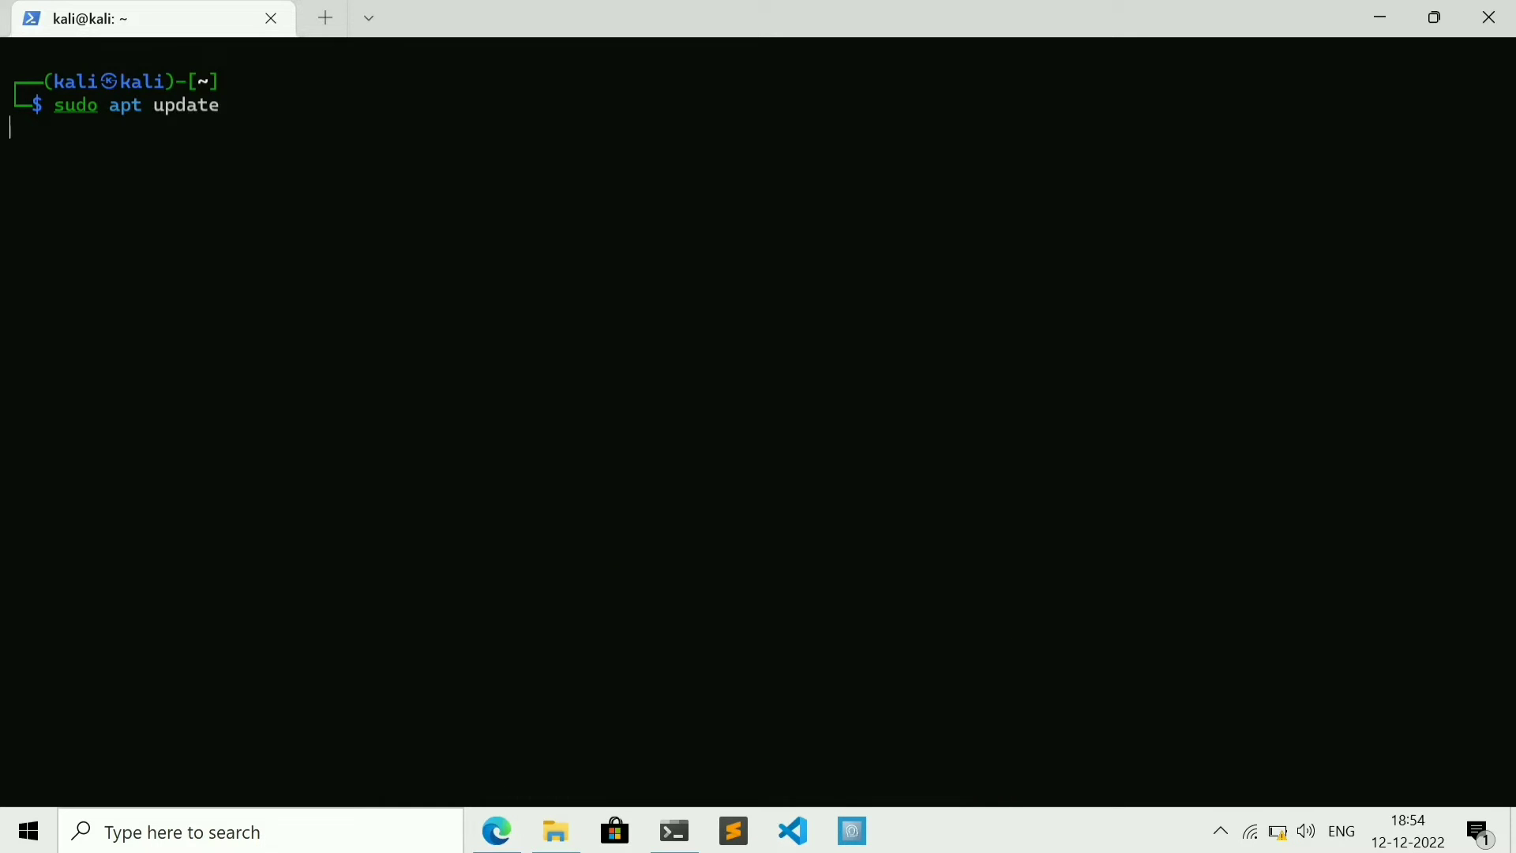
pyautogui.press('Return')
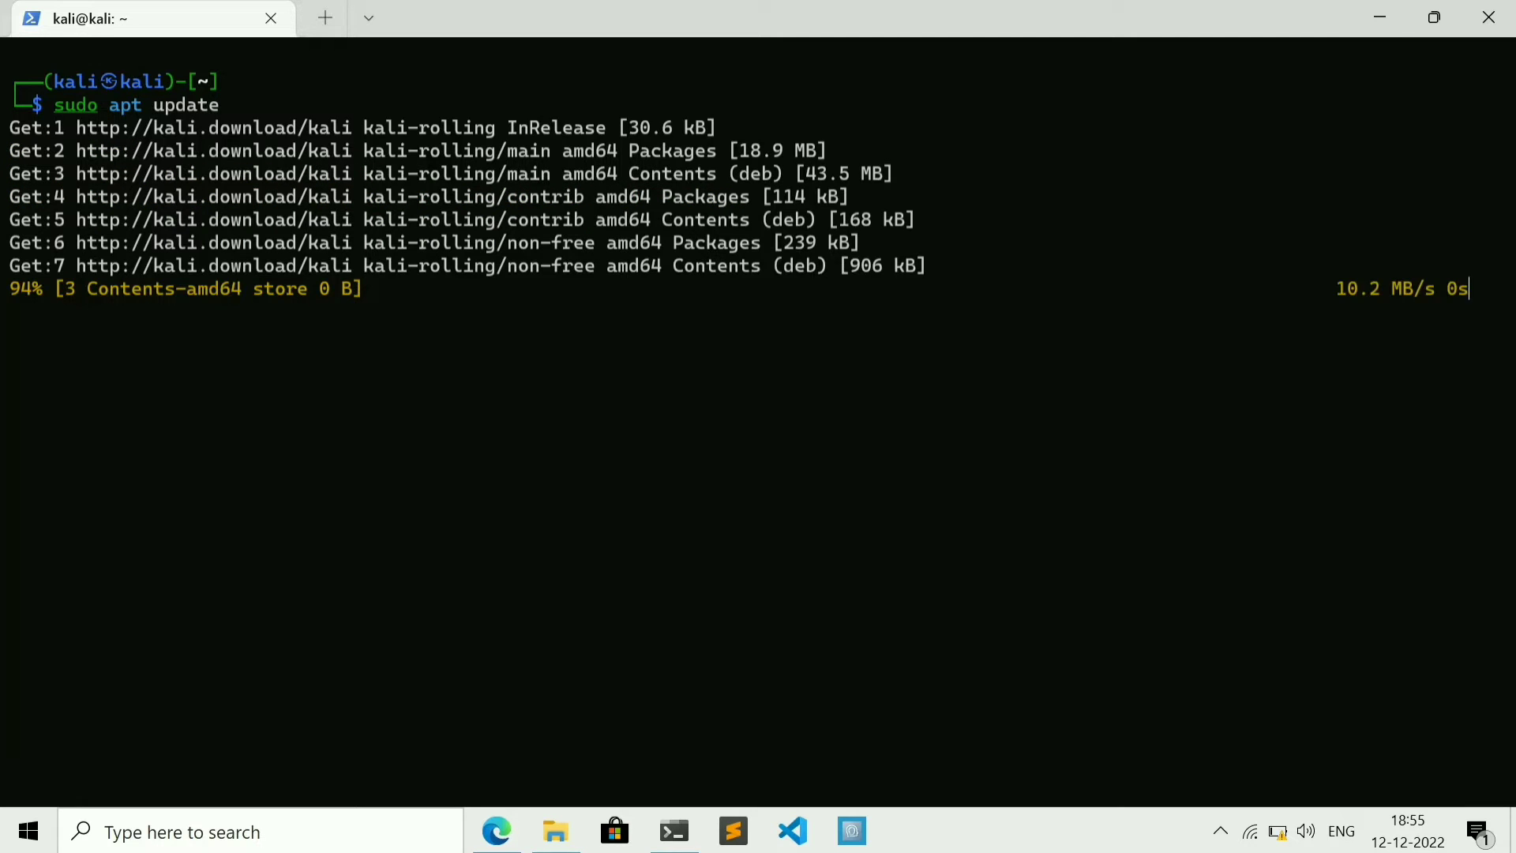
pyautogui.write('sudo apt')
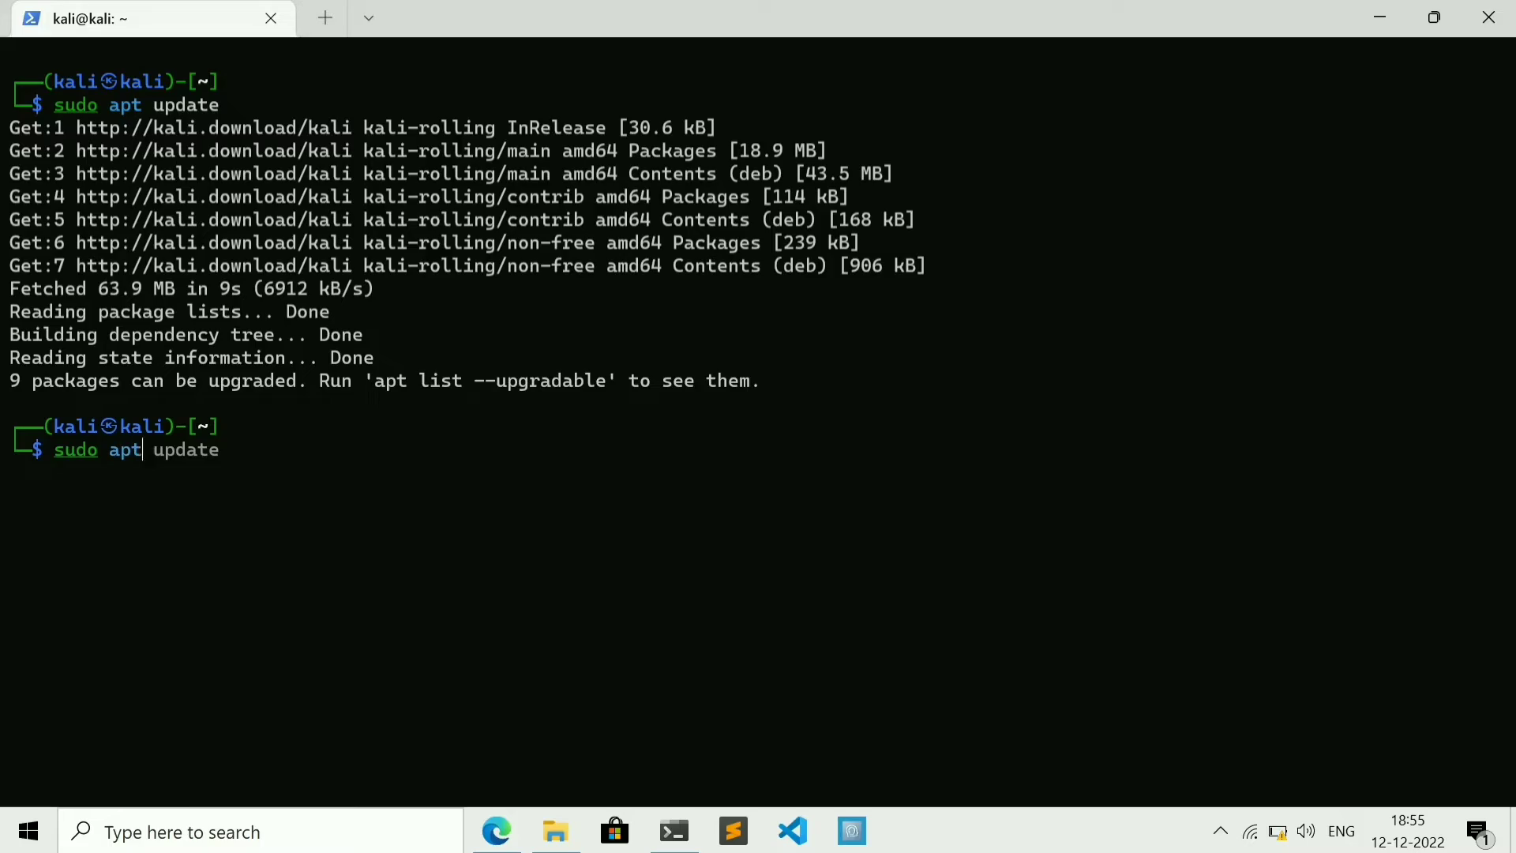
pyautogui.write('install kali')
pyautogui.write('fce')
pyautogui.press('Return')
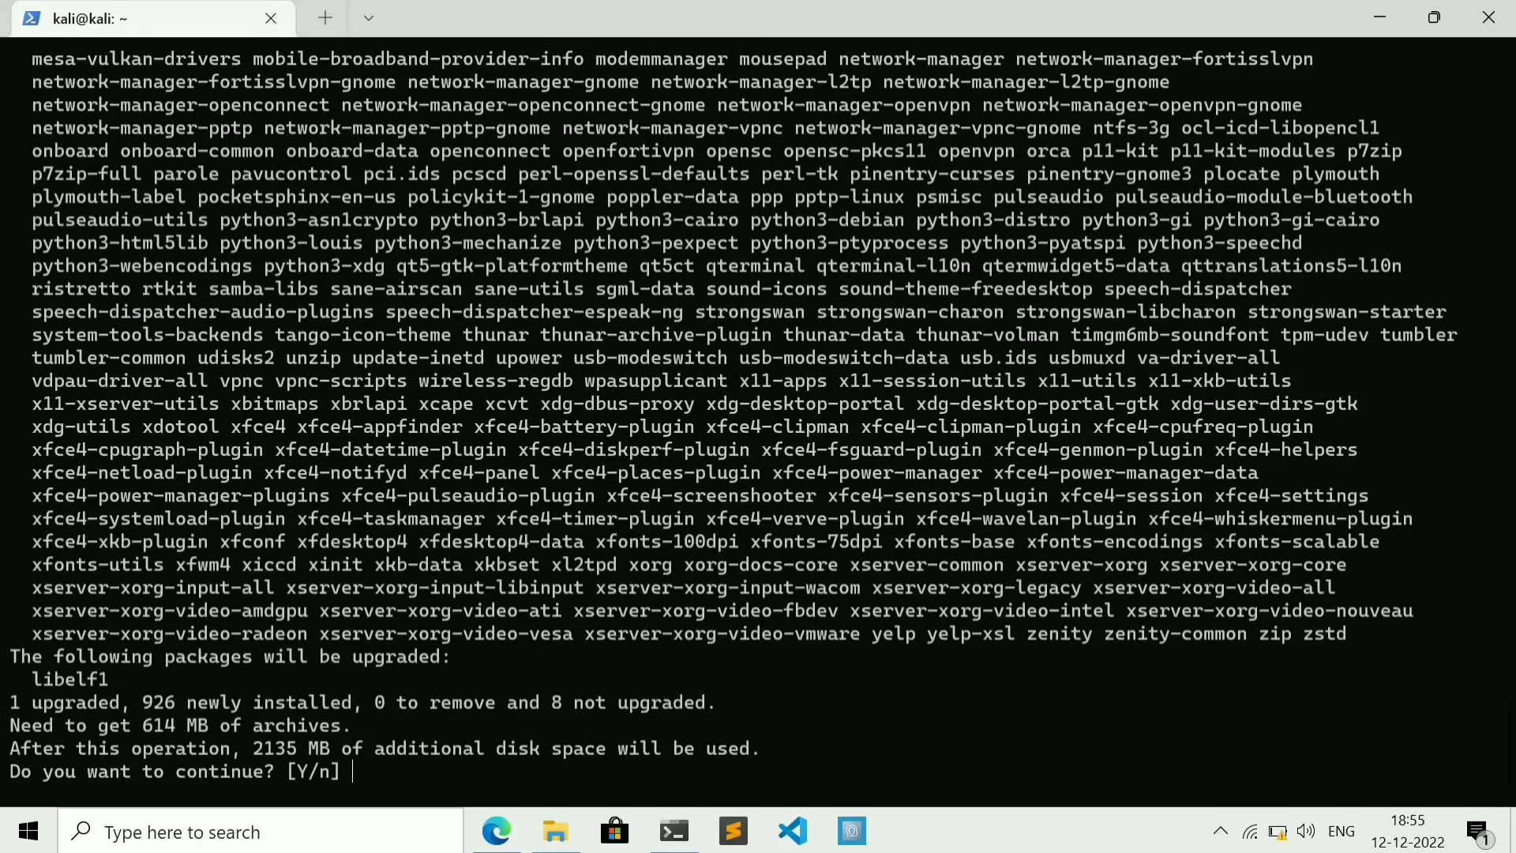
pyautogui.press('Return')
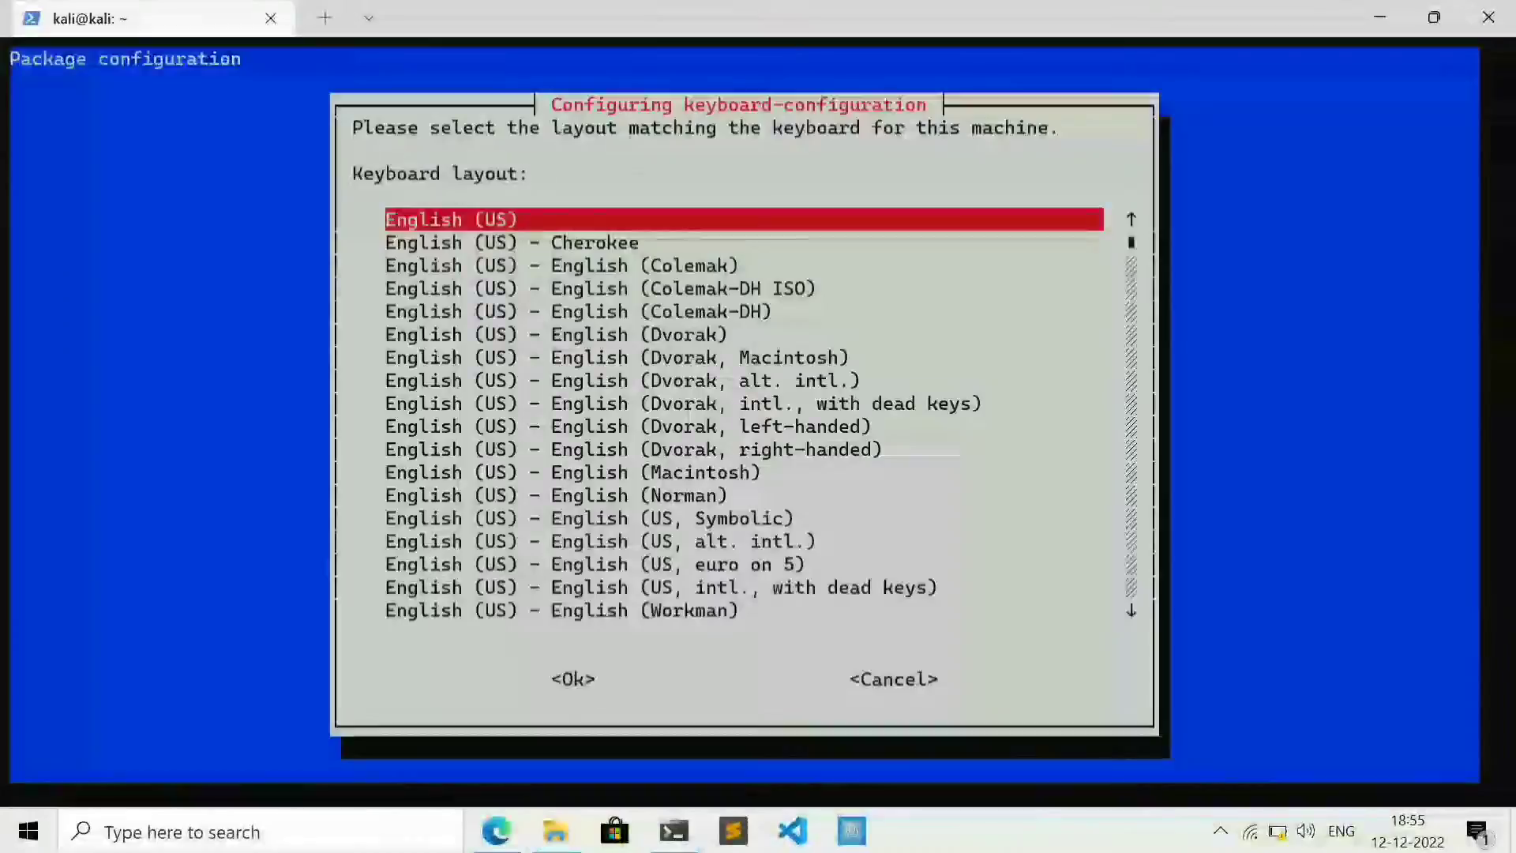
pyautogui.press('Return')
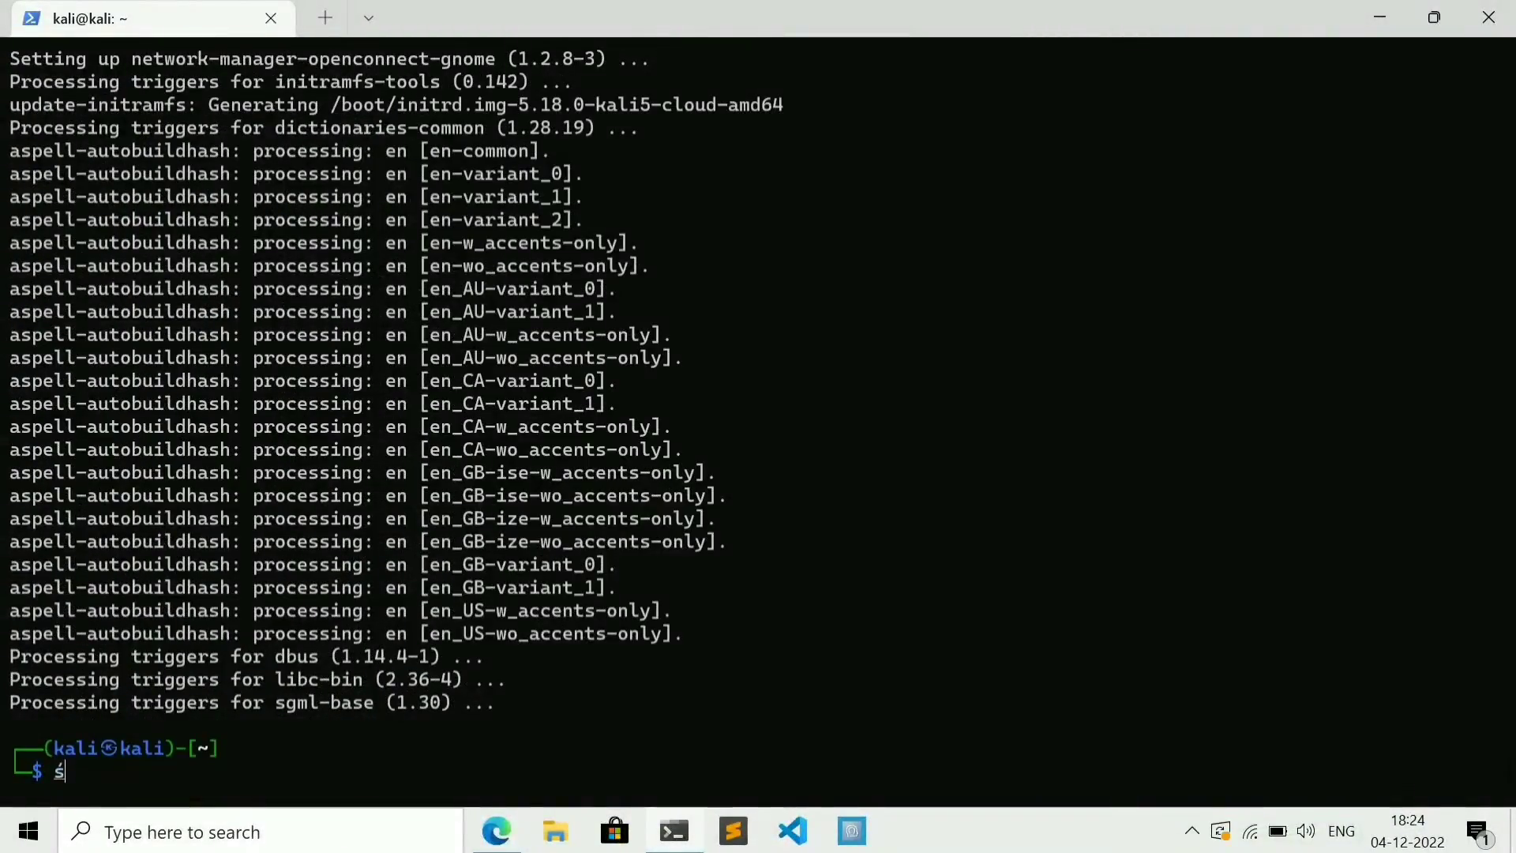
pyautogui.write('clear')
# Install tightvncserver and start vncserver -geometry 1280x720 with a new password
pyautogui.press('Return')
pyautogui.write('sudo apt insta')
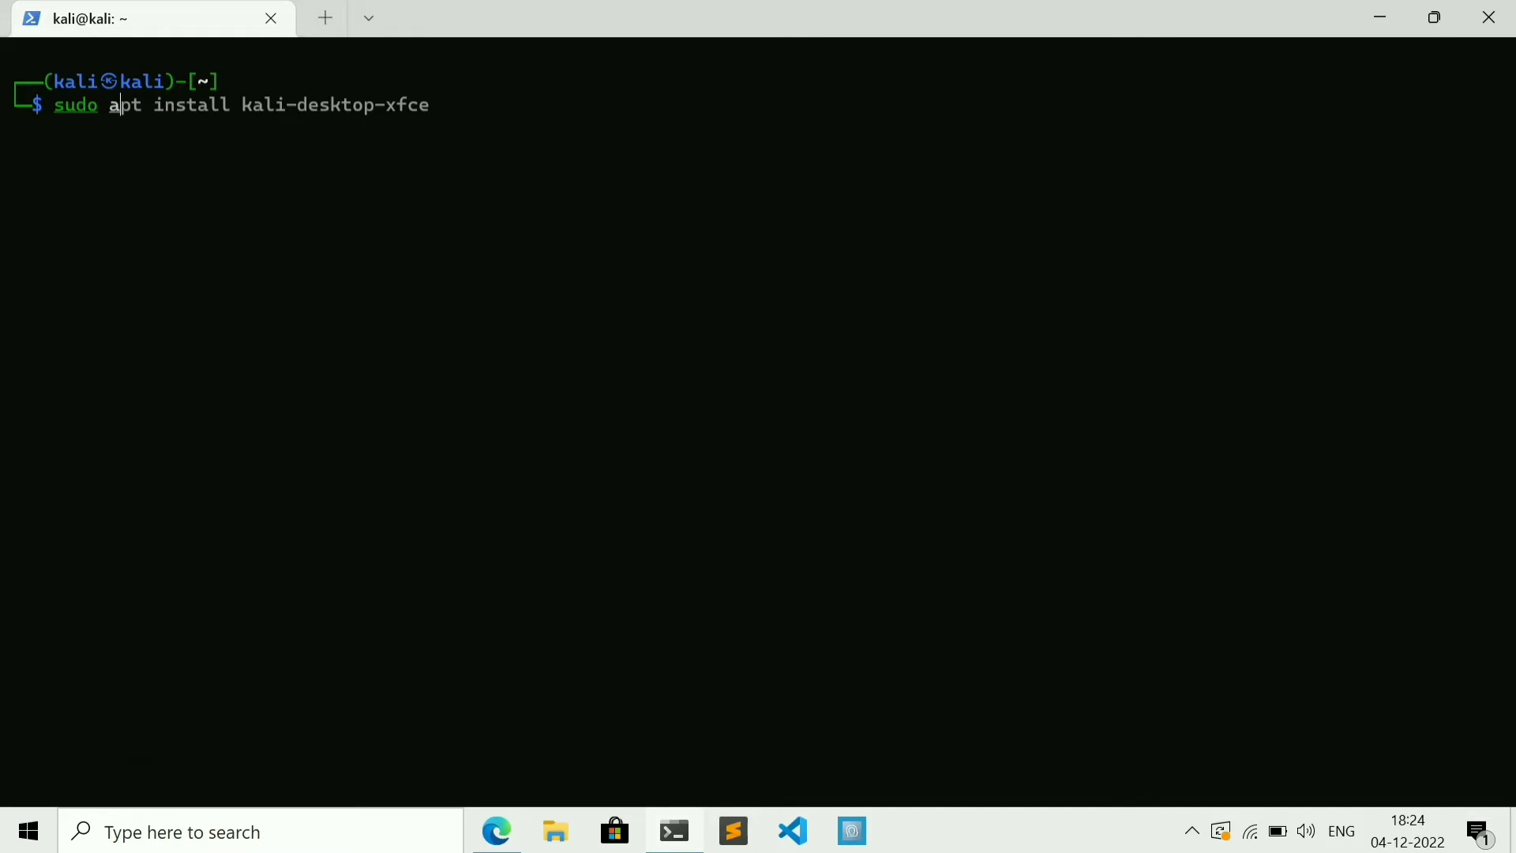
pyautogui.write('ll tightvncs')
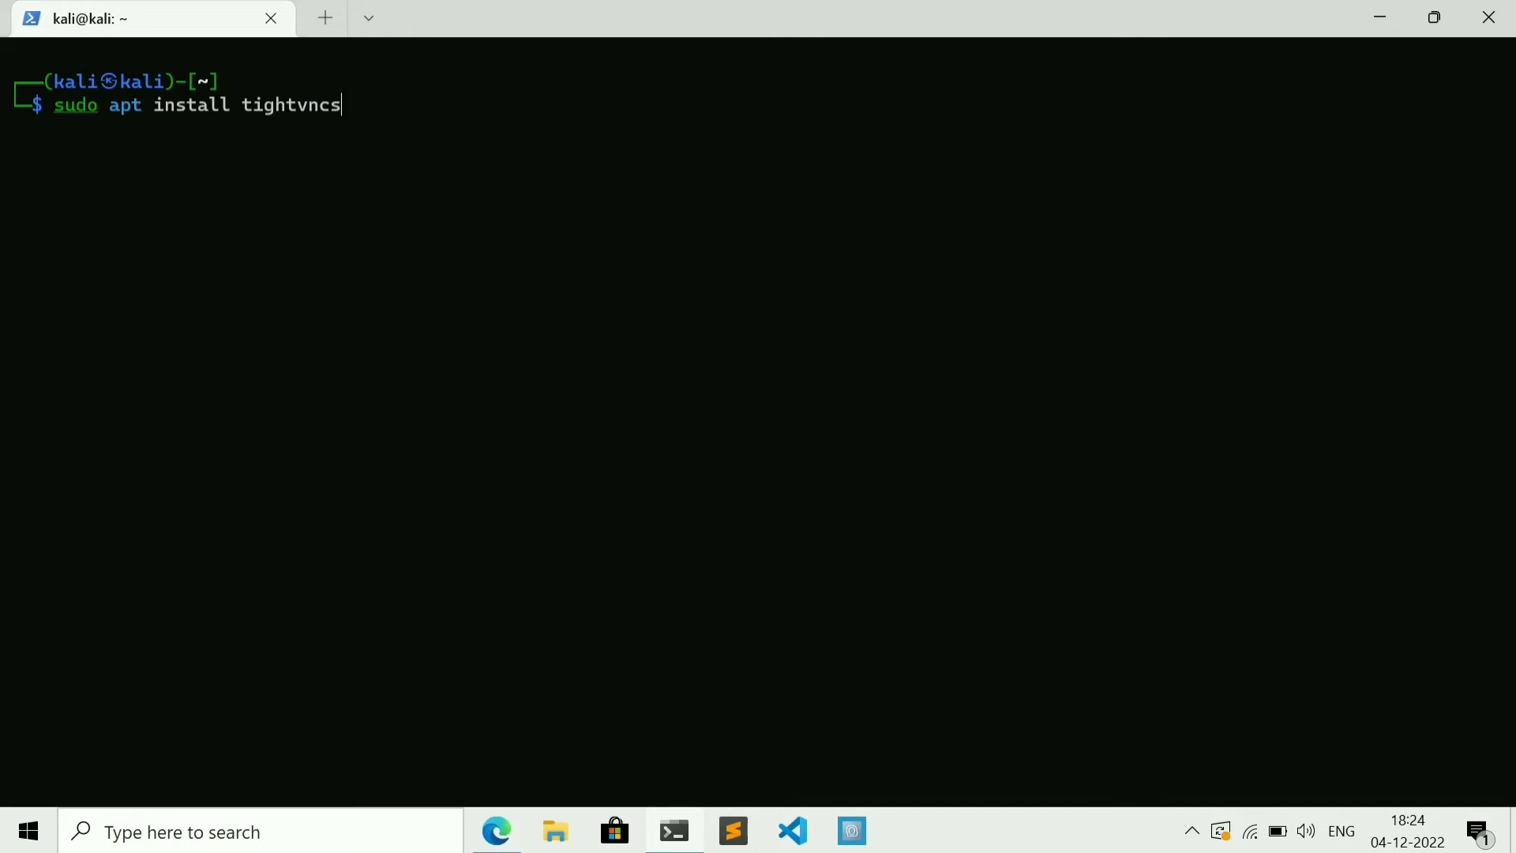
pyautogui.write('erver')
pyautogui.press('Return')
pyautogui.write('y')
pyautogui.press('Return')
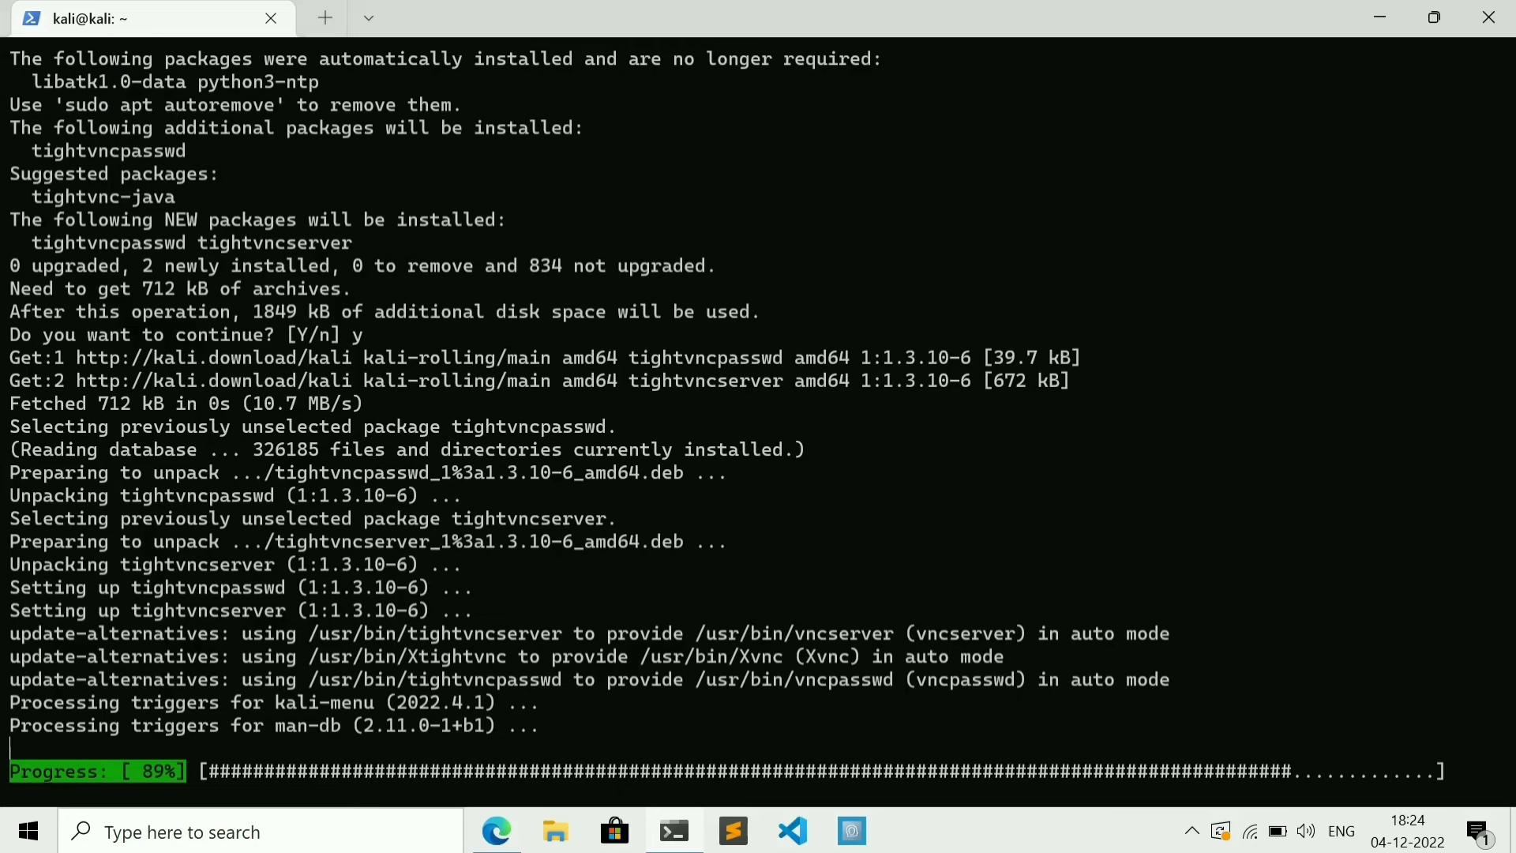
pyautogui.write('c')
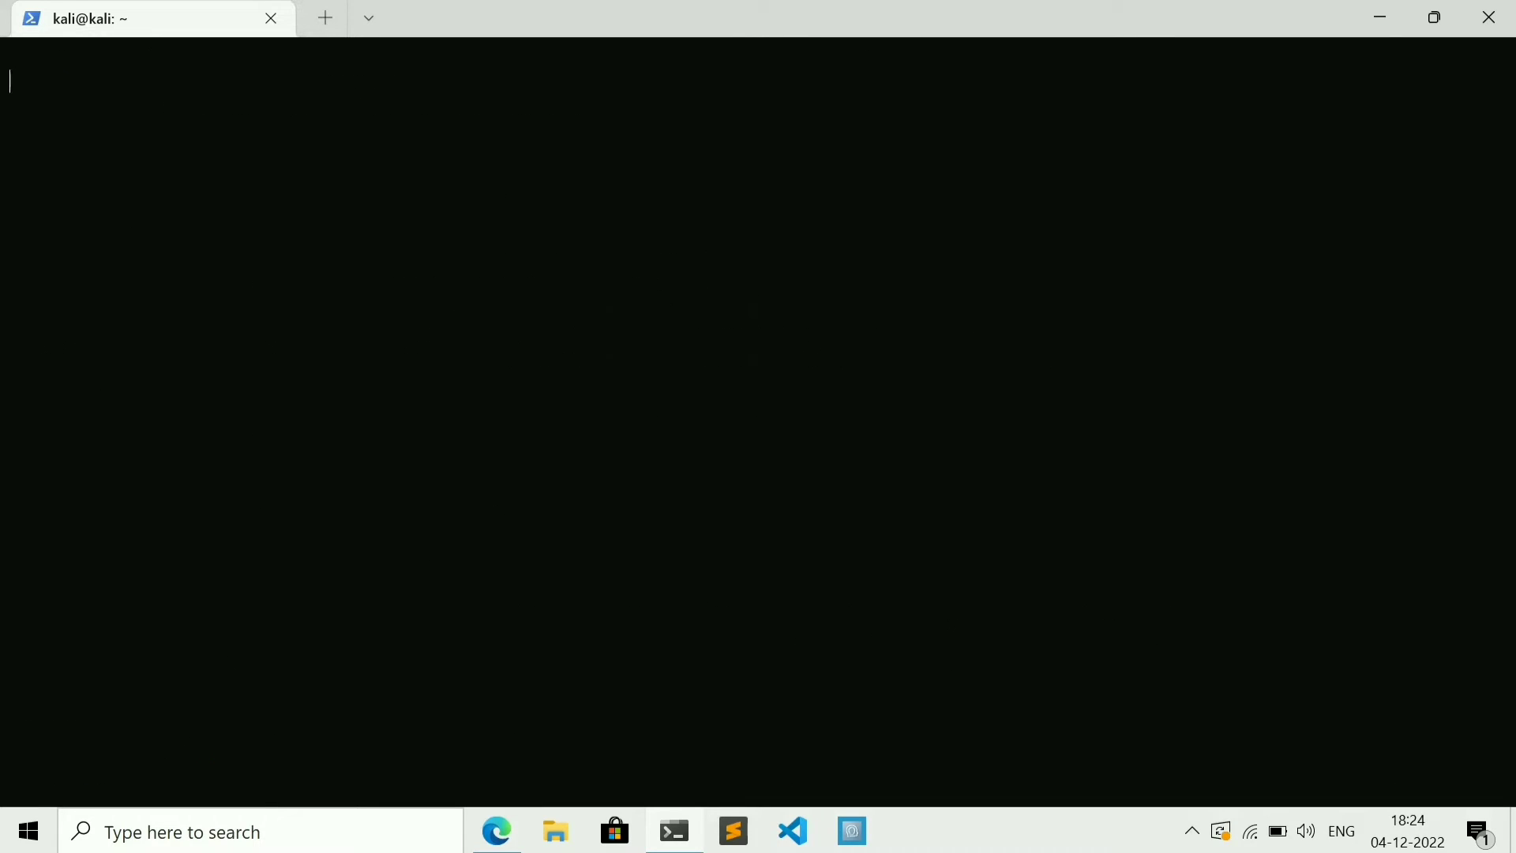
pyautogui.write('vncserver -geometry 1280x720')
pyautogui.press('Return')
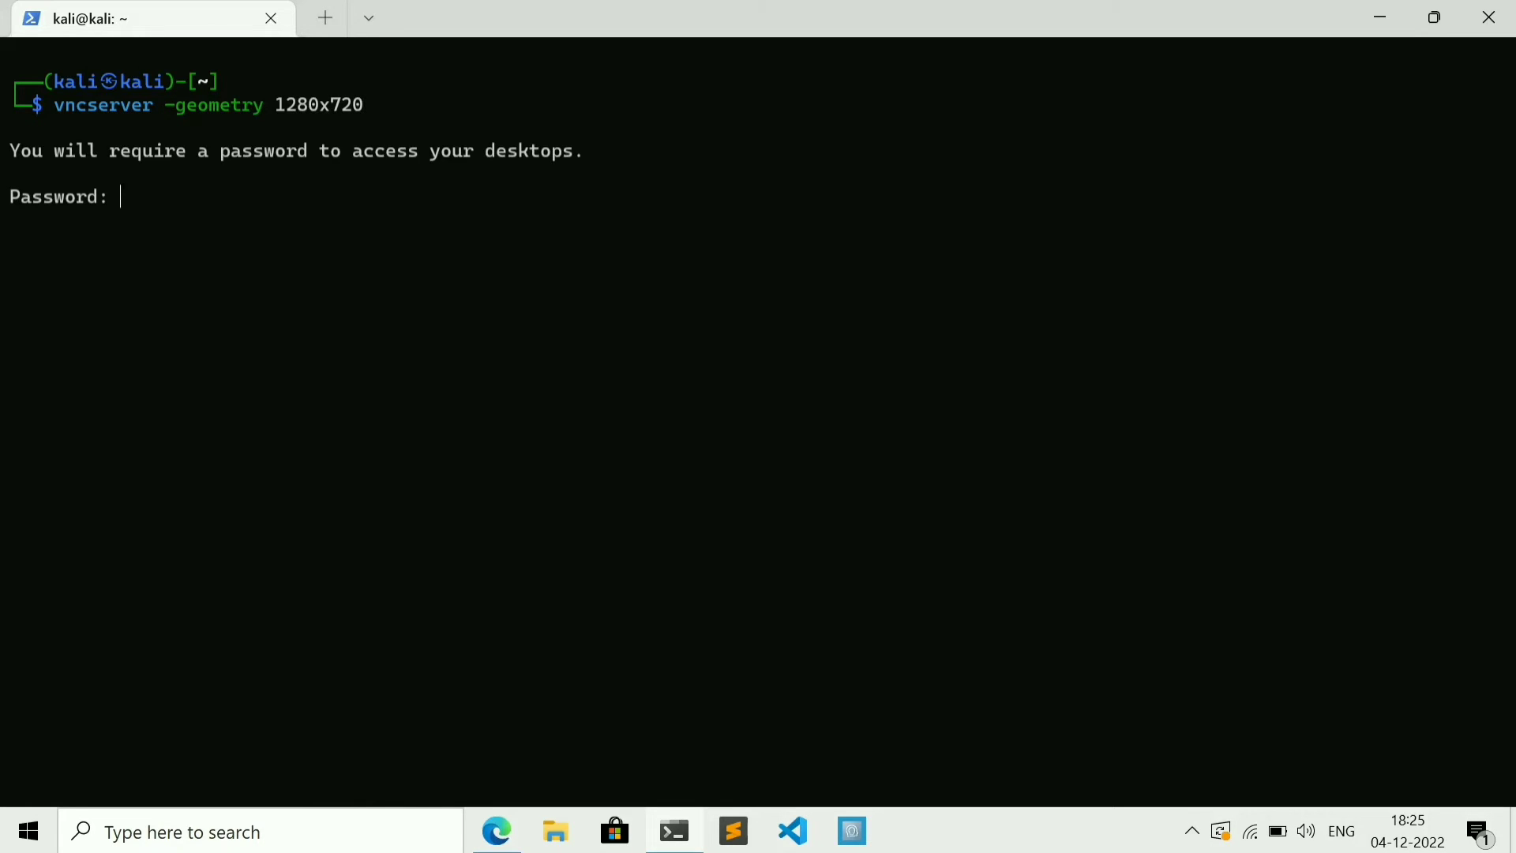
pyautogui.press('Return')
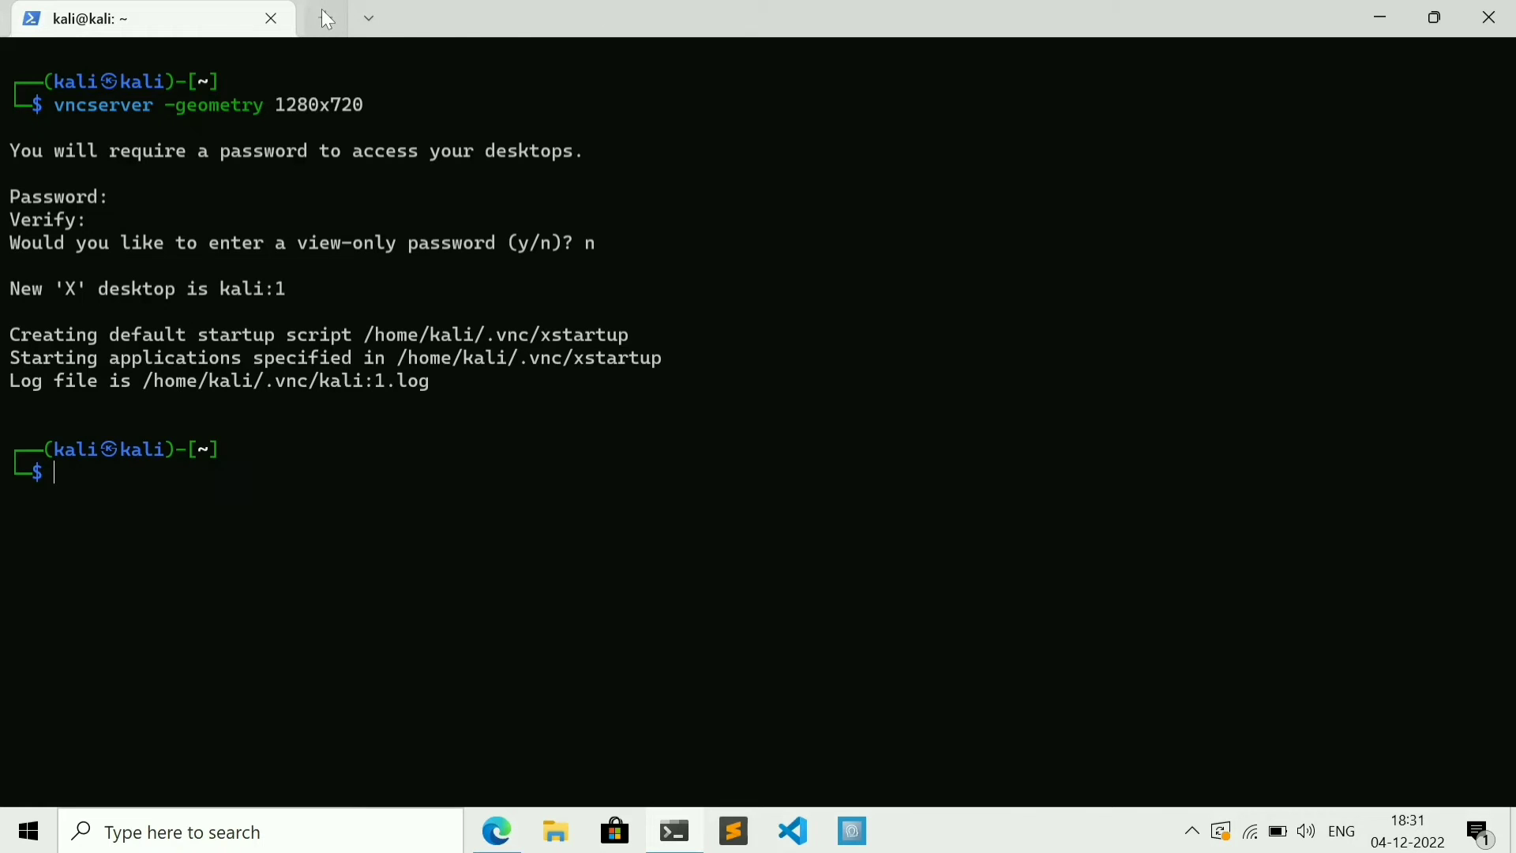
# In a new tab, run ssh -L 5901:localhost:5901 -N -f with kalilinux.pem from Downloads
pyautogui.click(322, 8)
pyautogui.write('cd')
pyautogui.press('BackSpace')
pyautogui.press('BackSpace')
pyautogui.write('ow')
pyautogui.press('Tab')
pyautogui.press('Return')
pyautogui.write('sh -')
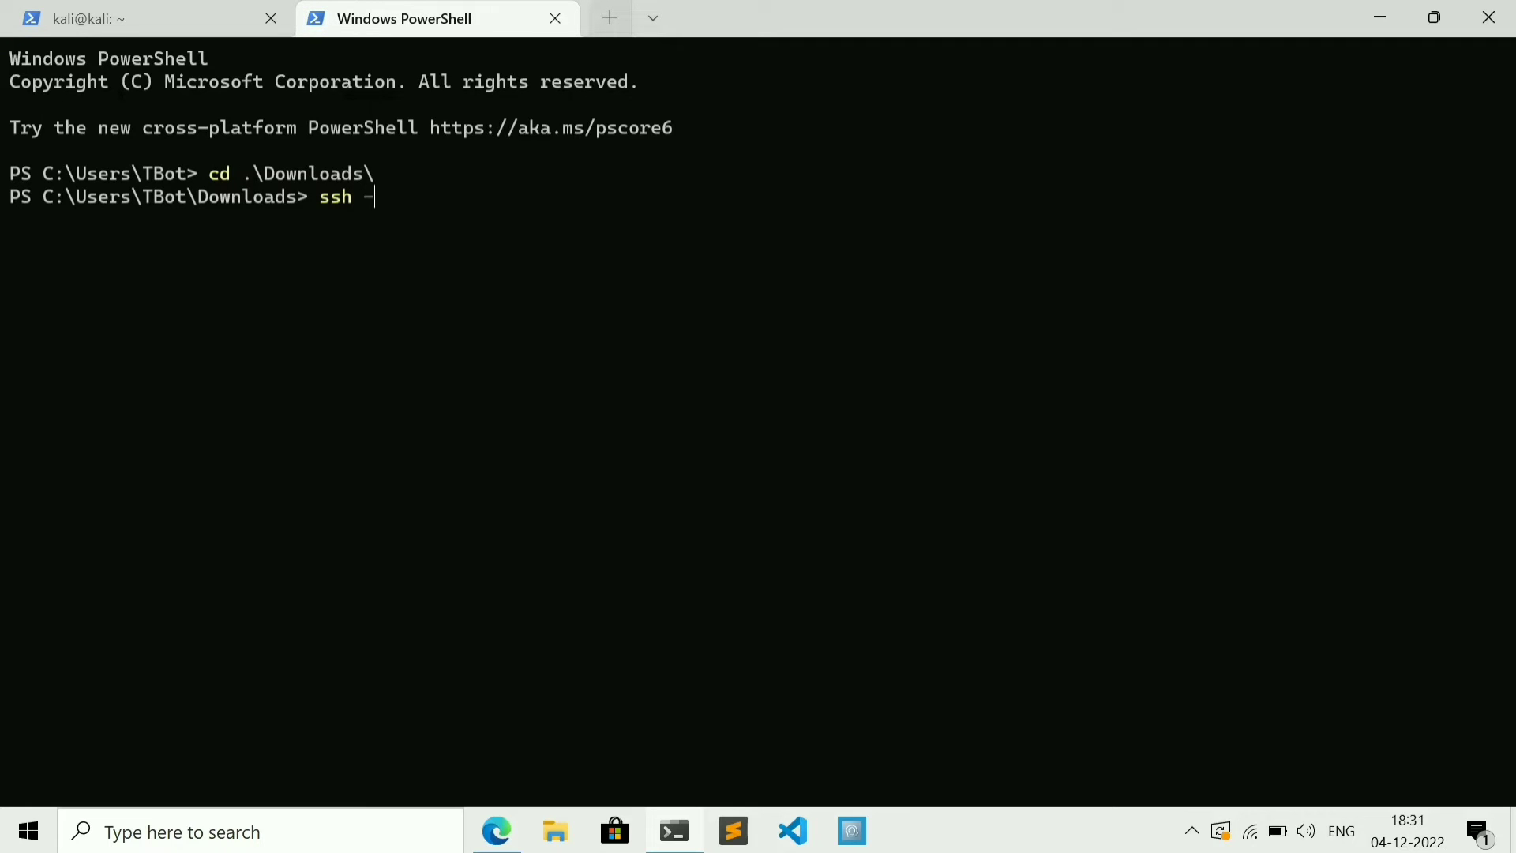
pyautogui.write('L 5901:localhost:')
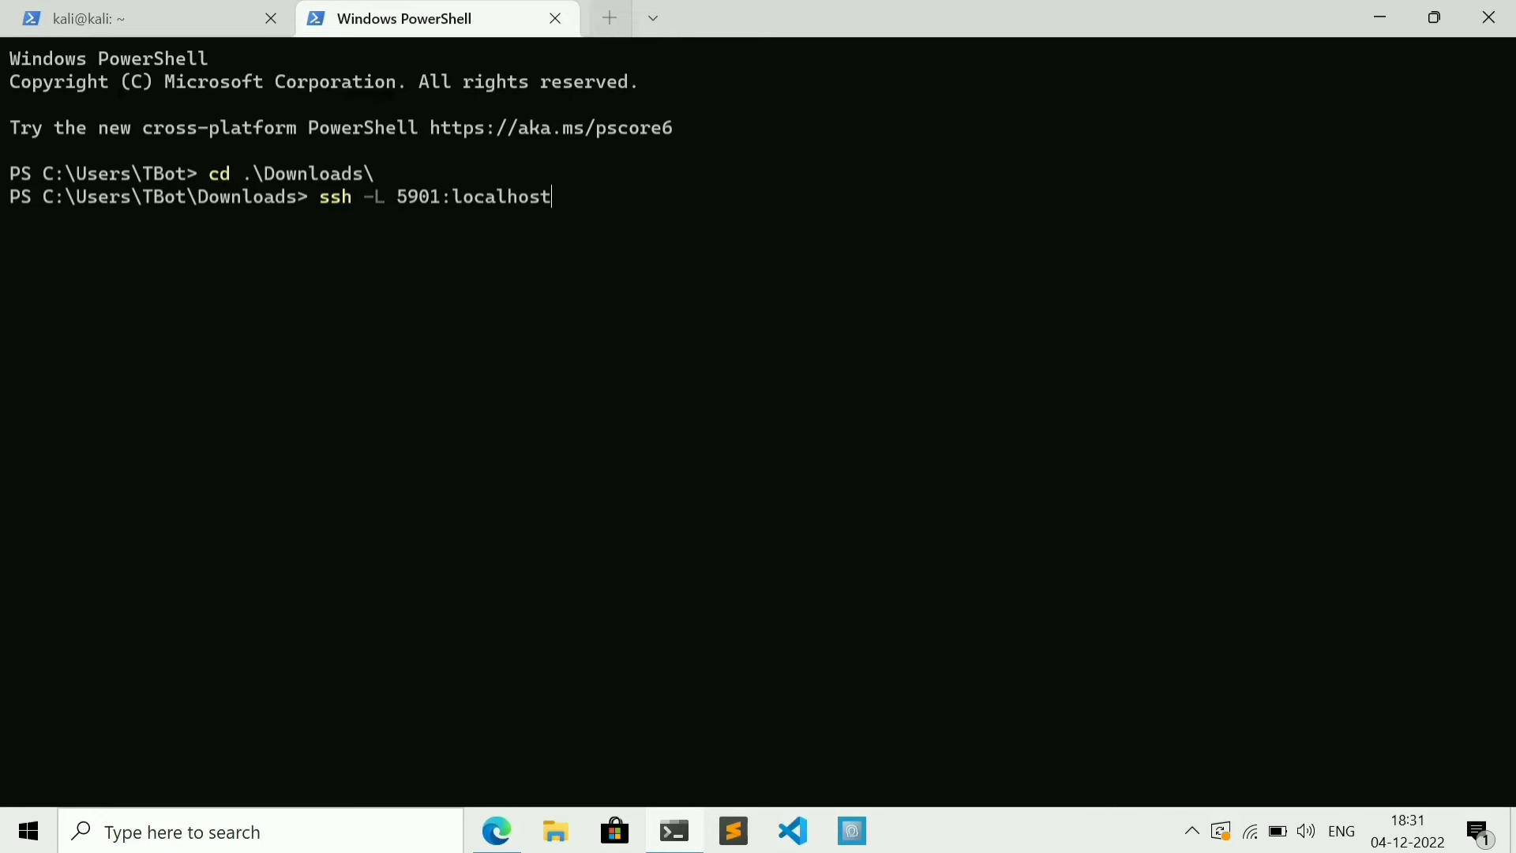
pyautogui.write('5901 -N -f ')
pyautogui.write('kali@52.91.162.34 -i k')
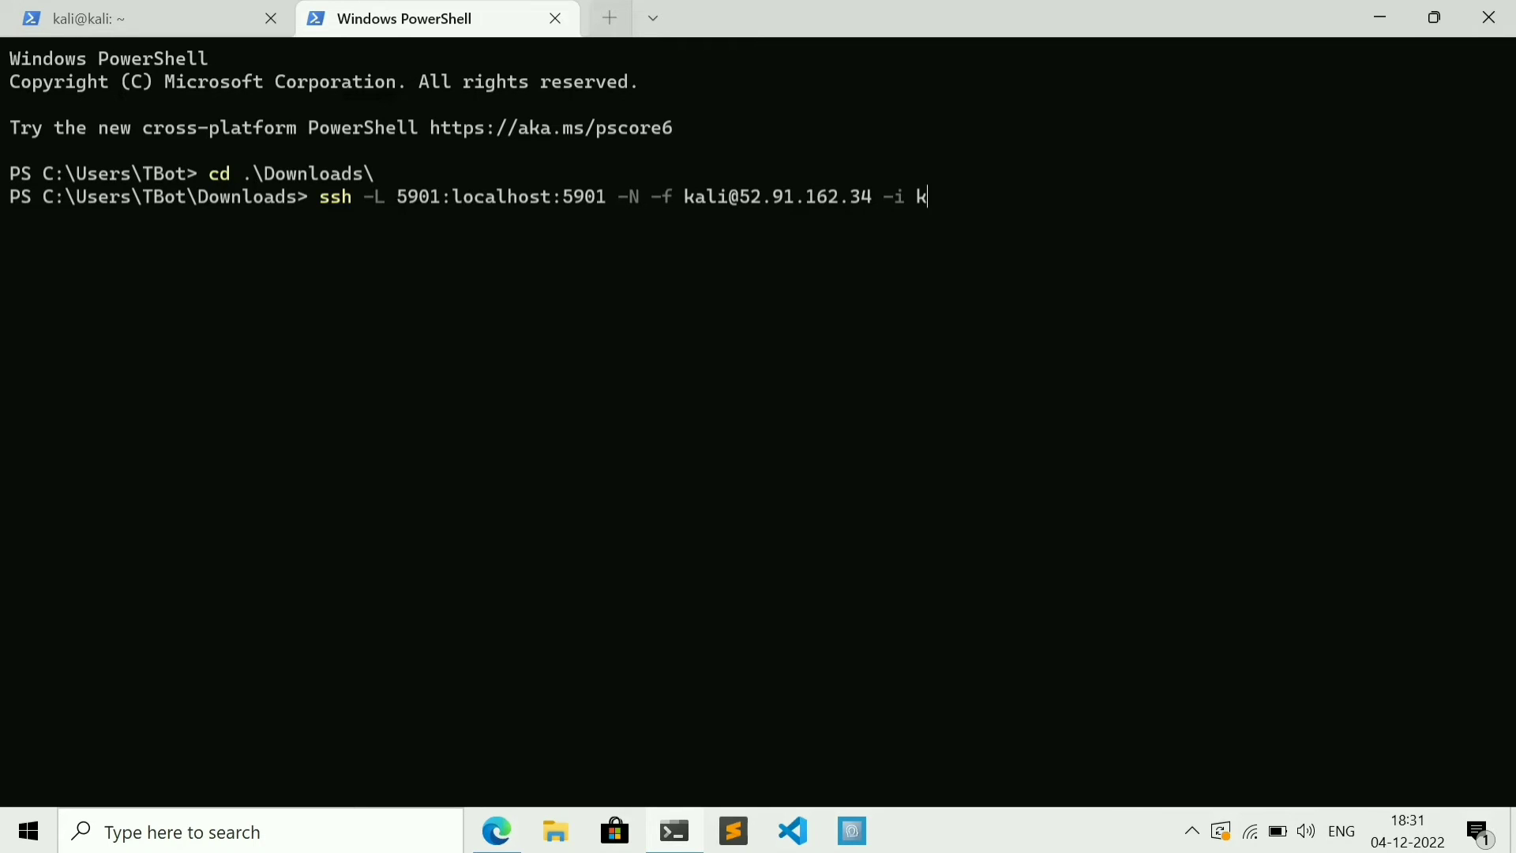
pyautogui.press('Tab')
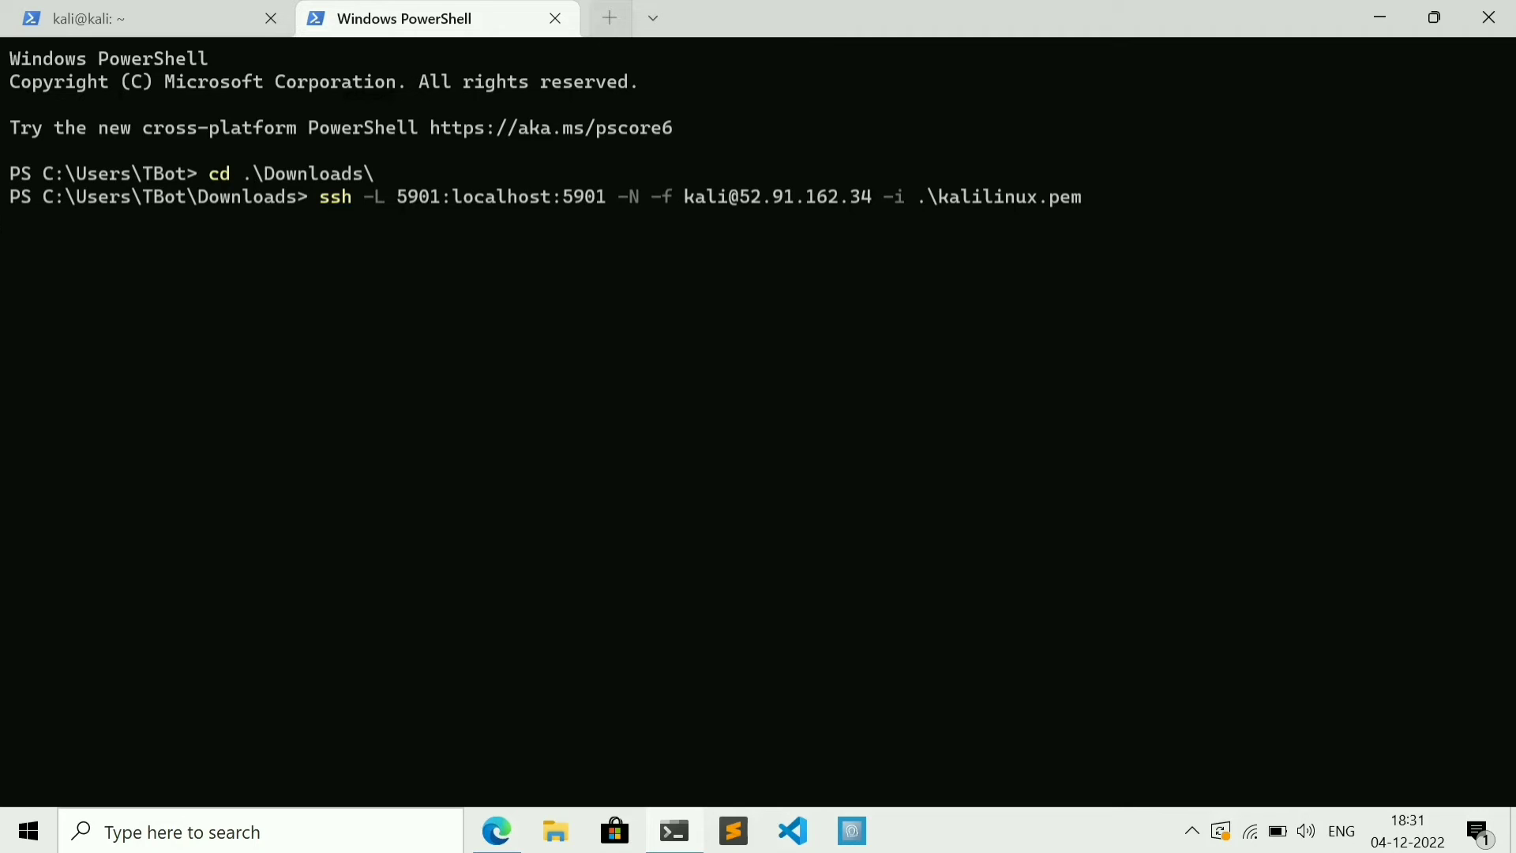
pyautogui.press('Return')
# Connect VNC Viewer to localhost:1 with the VNC password and open the Kali applications menu
pyautogui.press('super')
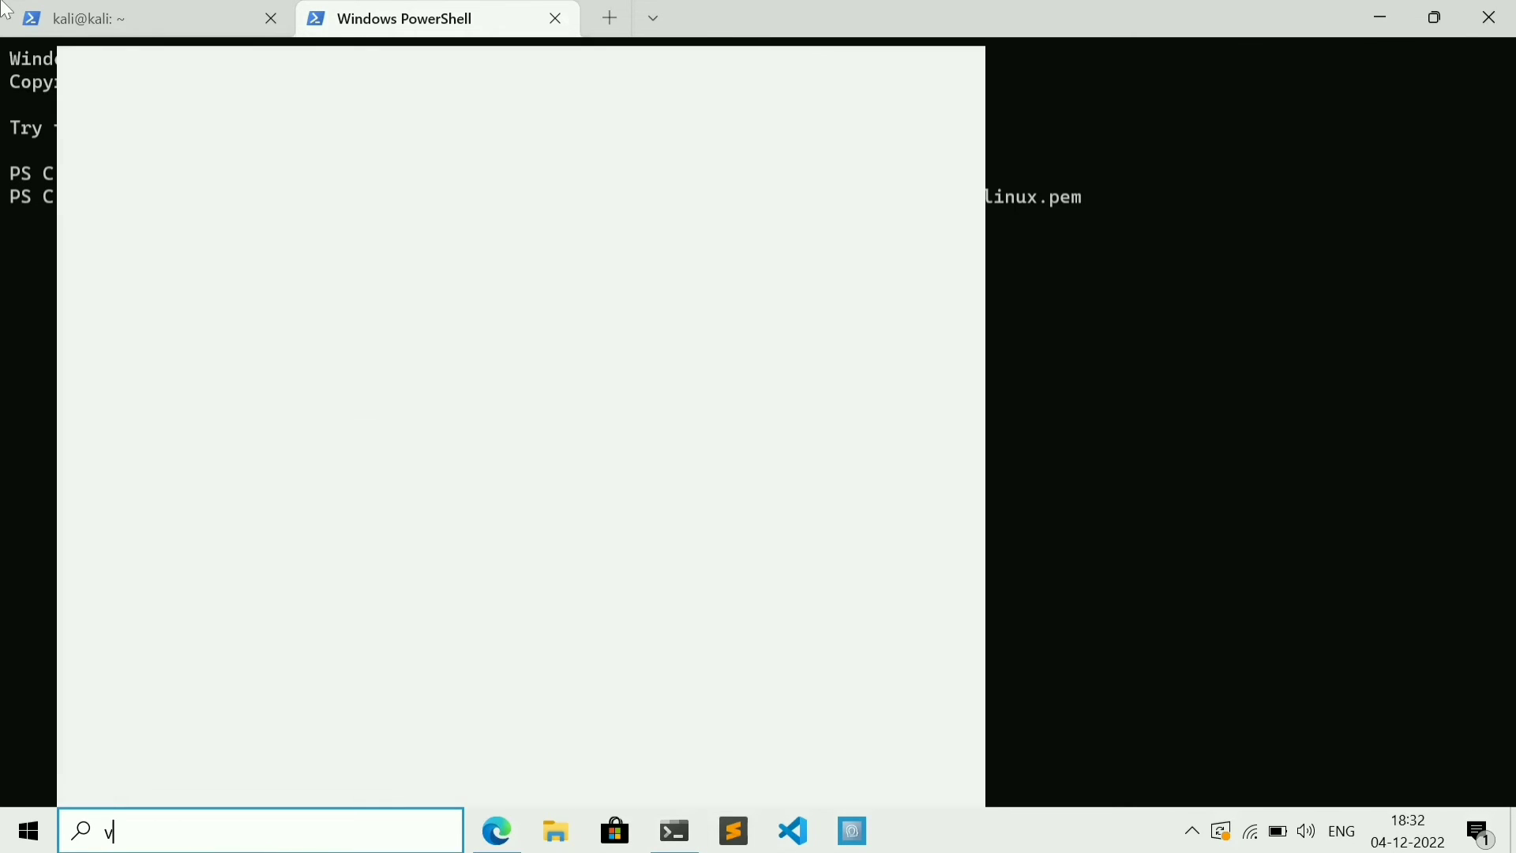
pyautogui.write('vnc')
pyautogui.press('Return')
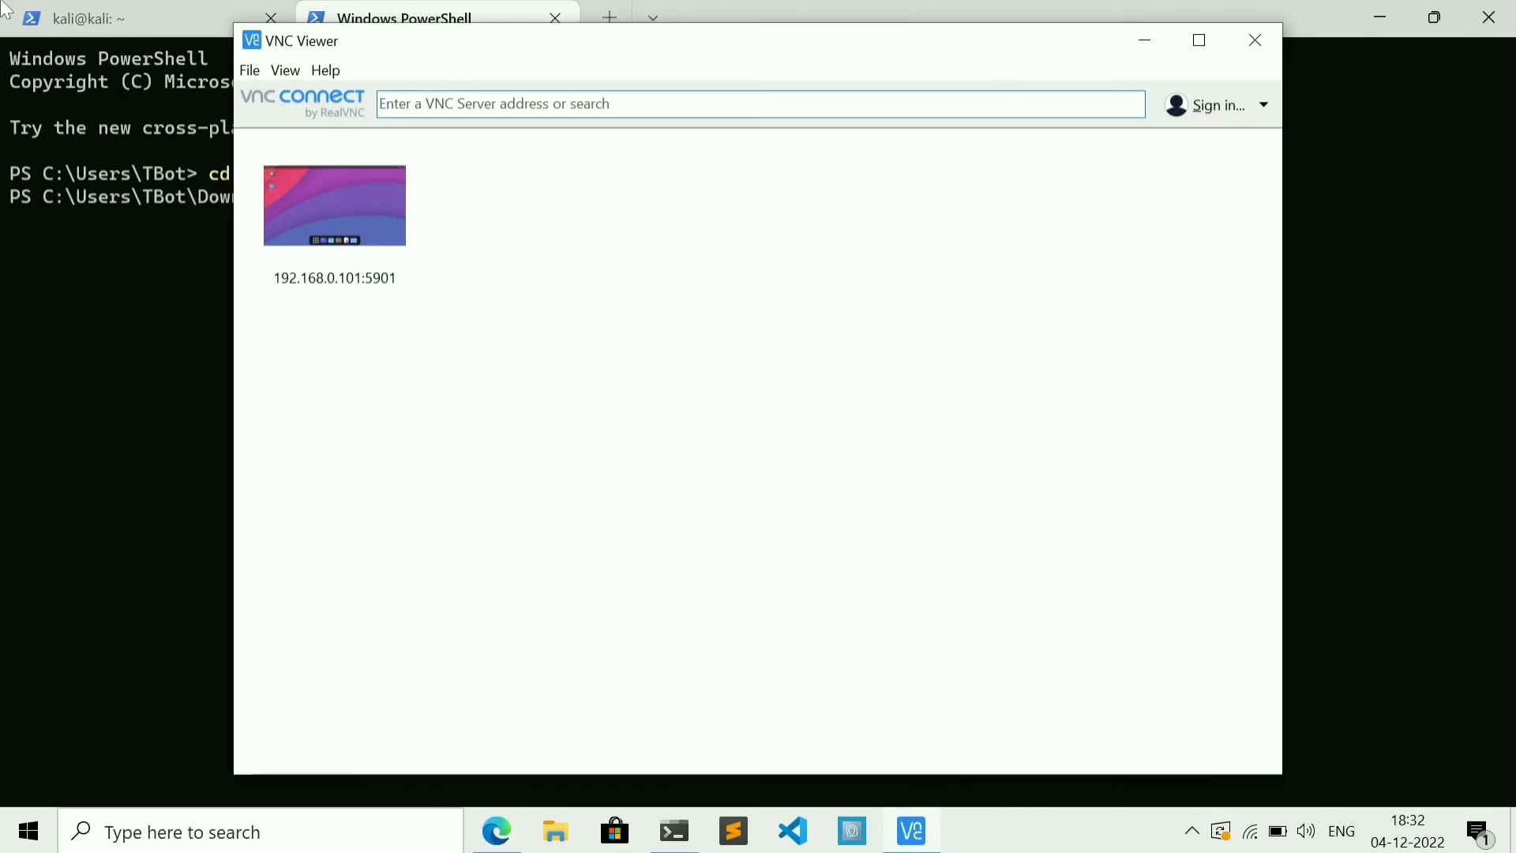
pyautogui.write('localh')
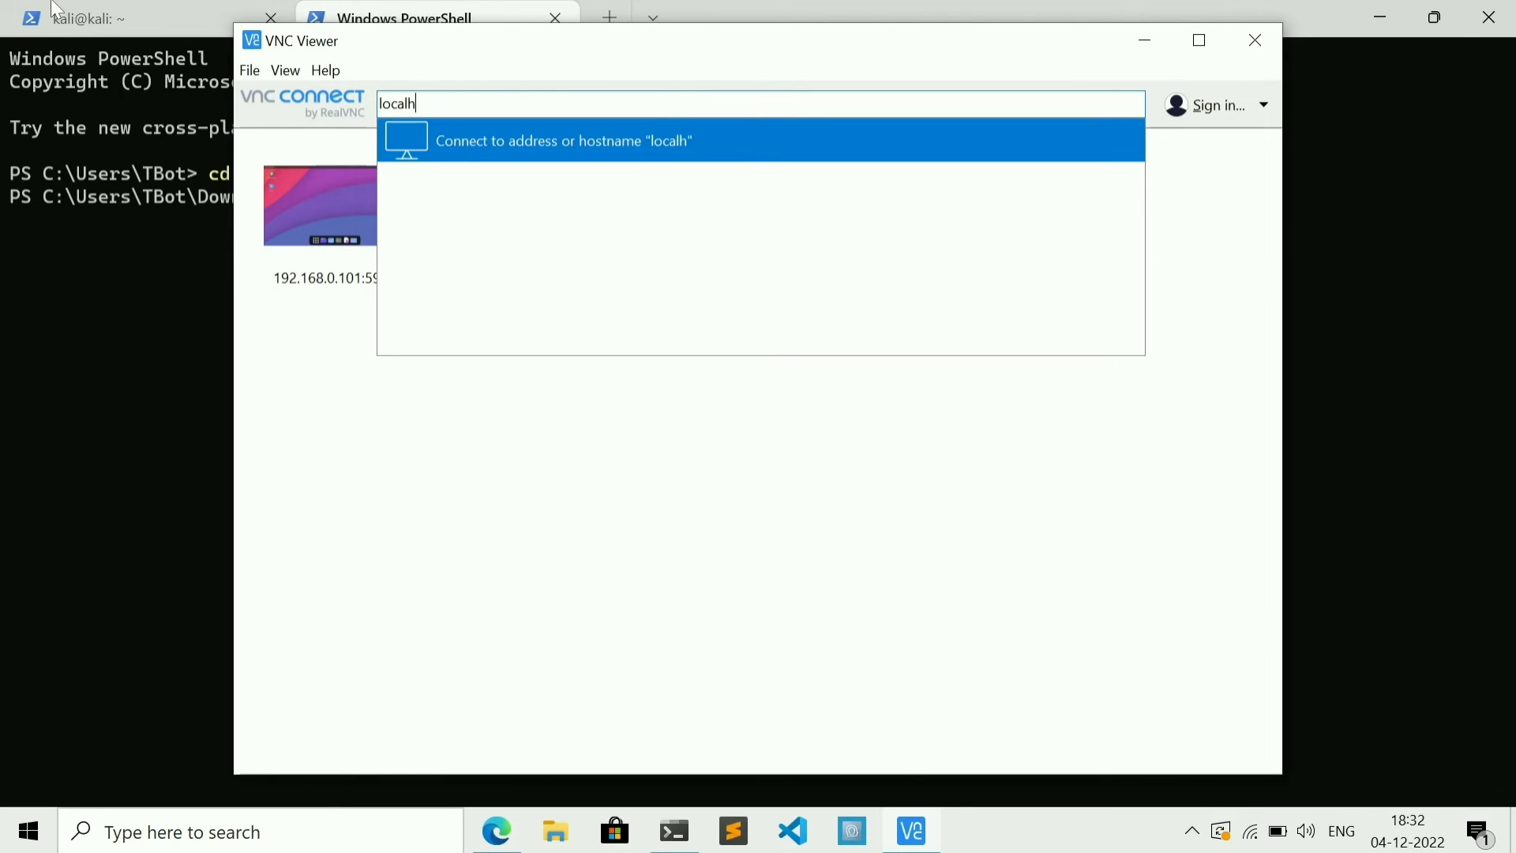
pyautogui.write('ost:1')
pyautogui.press('Return')
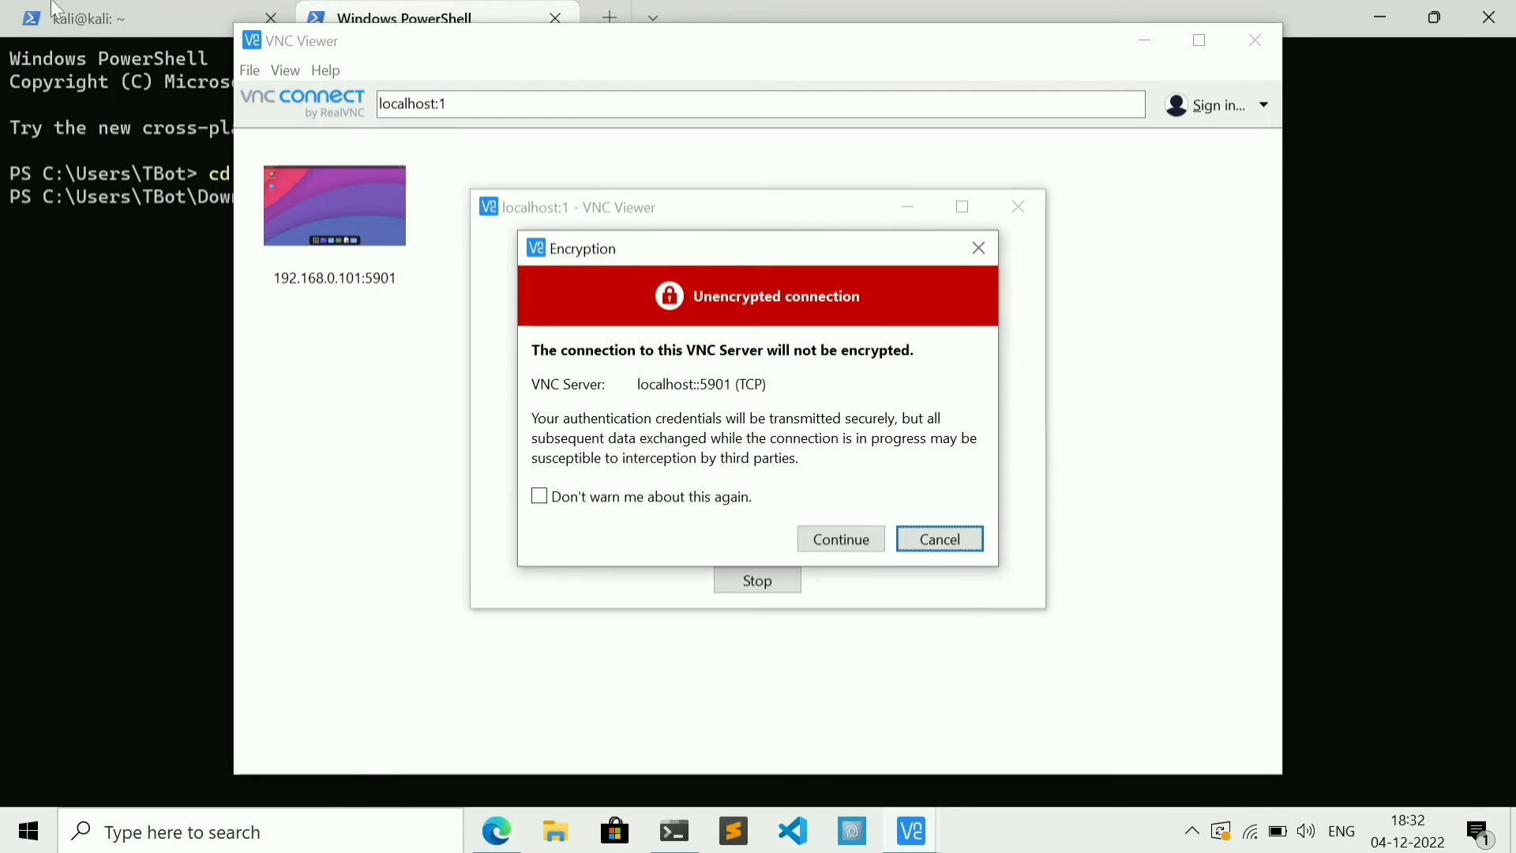
pyautogui.click(837, 539)
pyautogui.write('******')
pyautogui.press('Return')
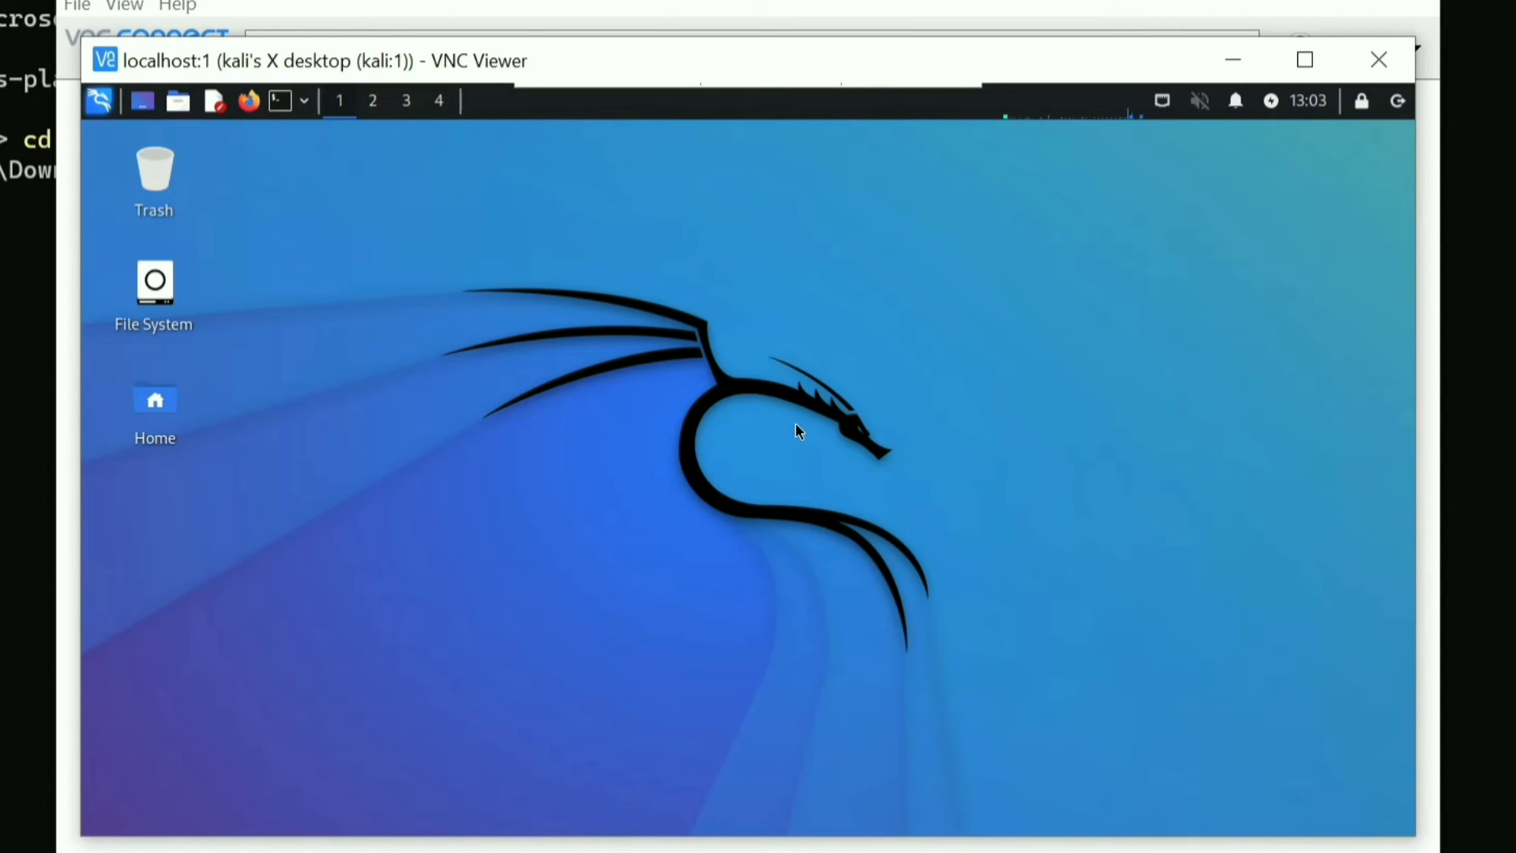
pyautogui.press('super')
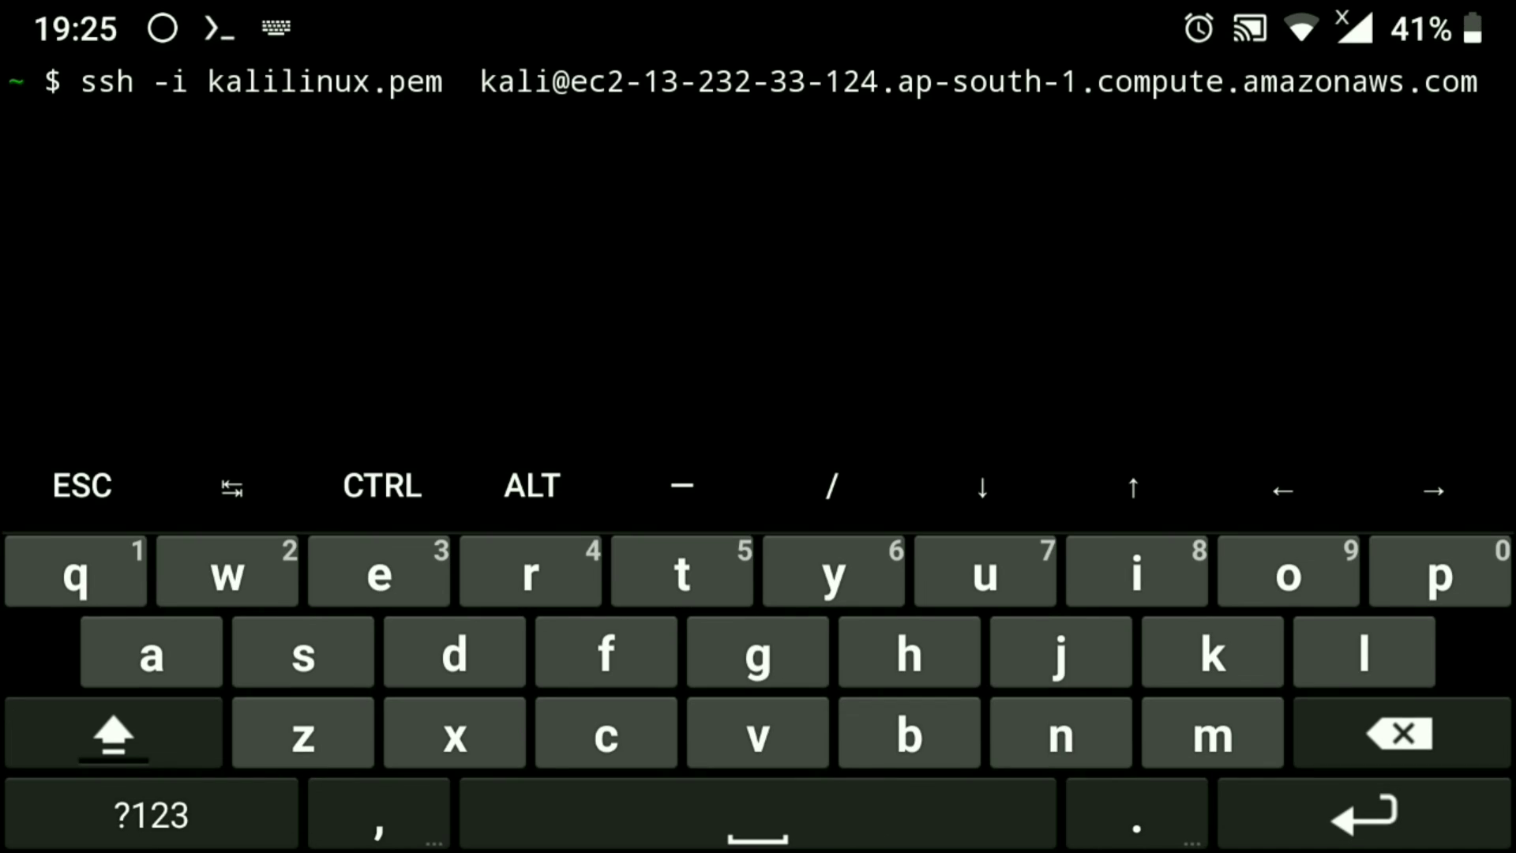
pyautogui.write('yes')
# Accept the host key, log in to Kali with kalilinux.pem, clear, and start a new Termux session
pyautogui.press('Return')
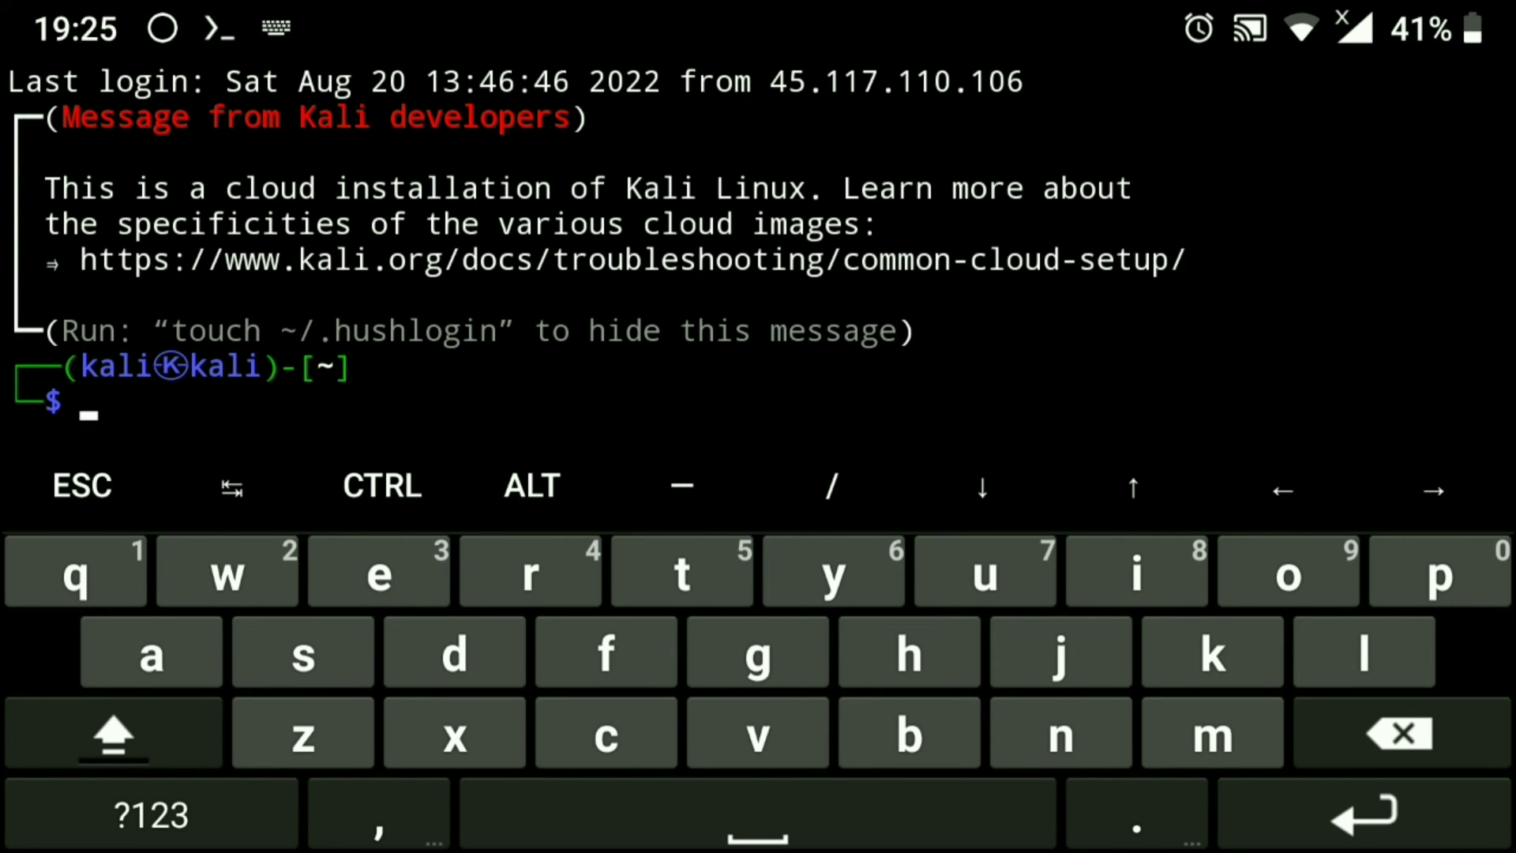
pyautogui.write('clear')
pyautogui.press('Return')
pyautogui.hotkey('ctrl', 'c')
pyautogui.moveTo(12, 238); pyautogui.dragTo(474, 237)
pyautogui.click(433, 383)
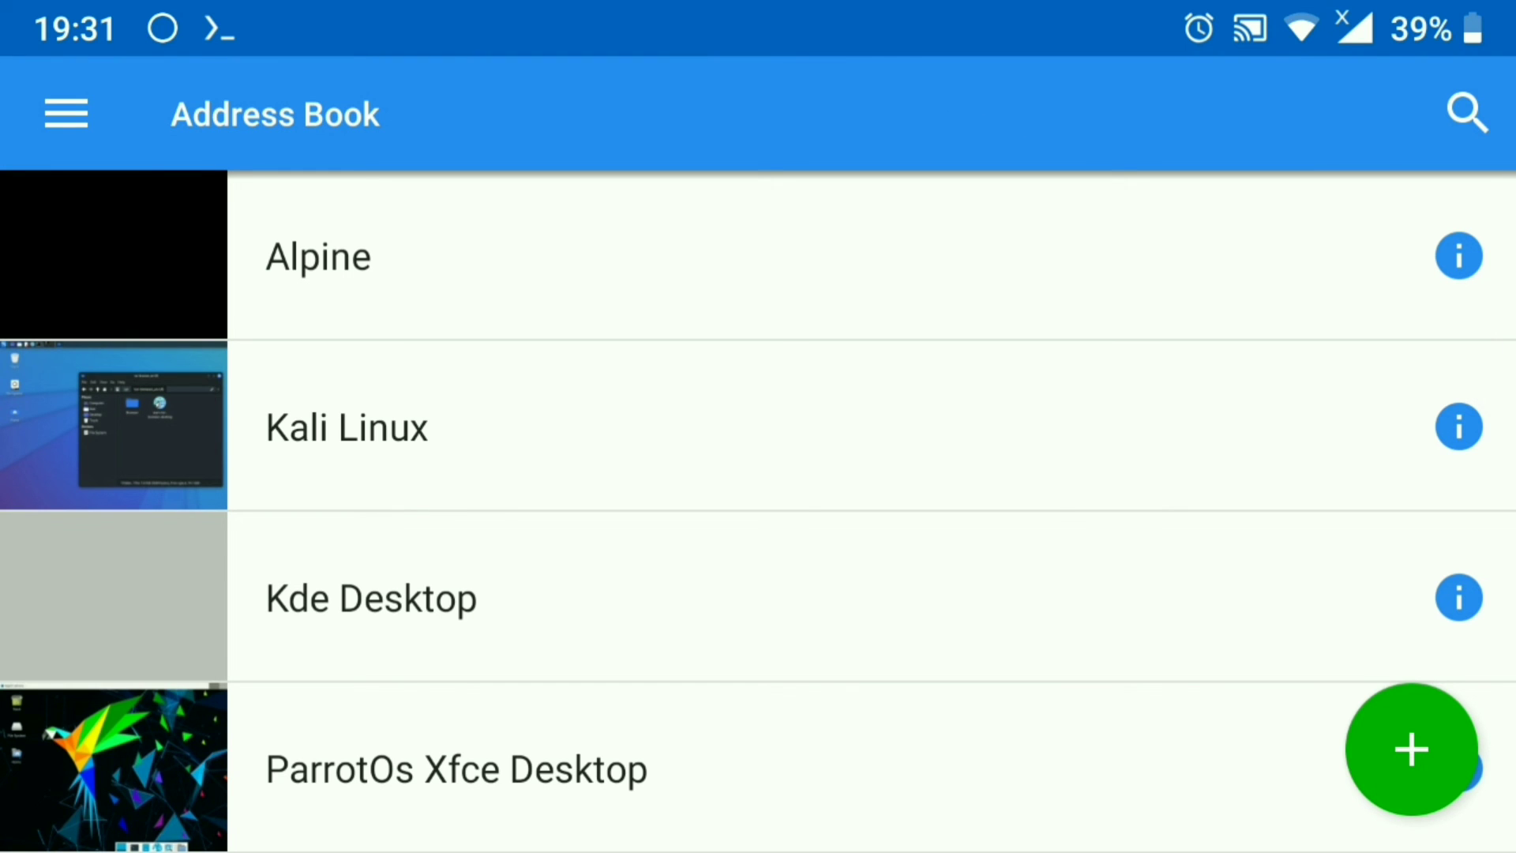
# Add a localhost:1 connection in VNC Viewer and log in with the VNC password
pyautogui.click(1412, 750)
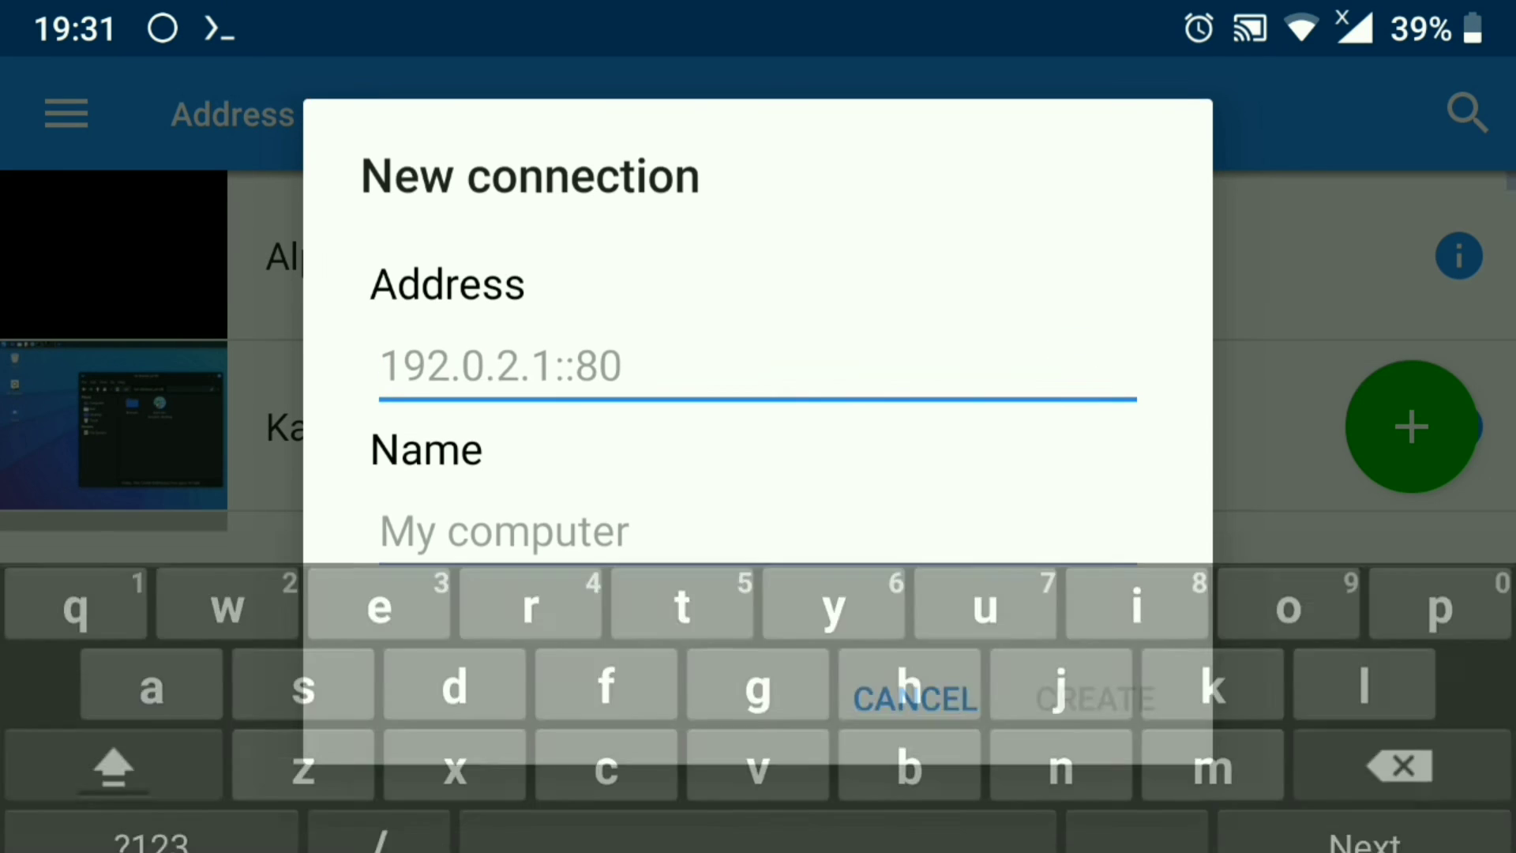
pyautogui.write('localhost:1')
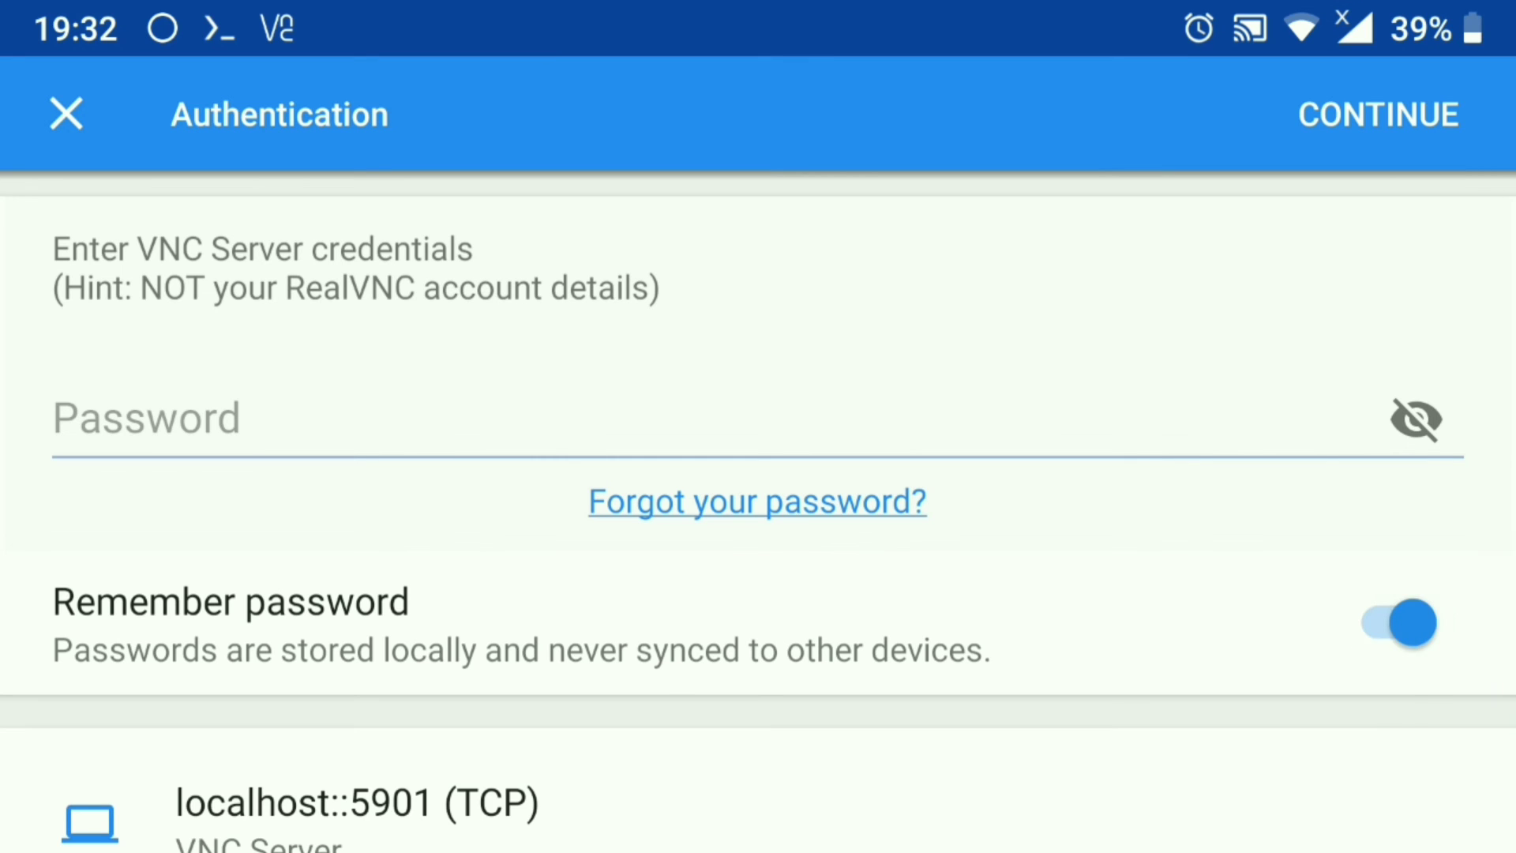
pyautogui.click(1401, 626)
pyautogui.click(758, 474)
pyautogui.click(1378, 171)
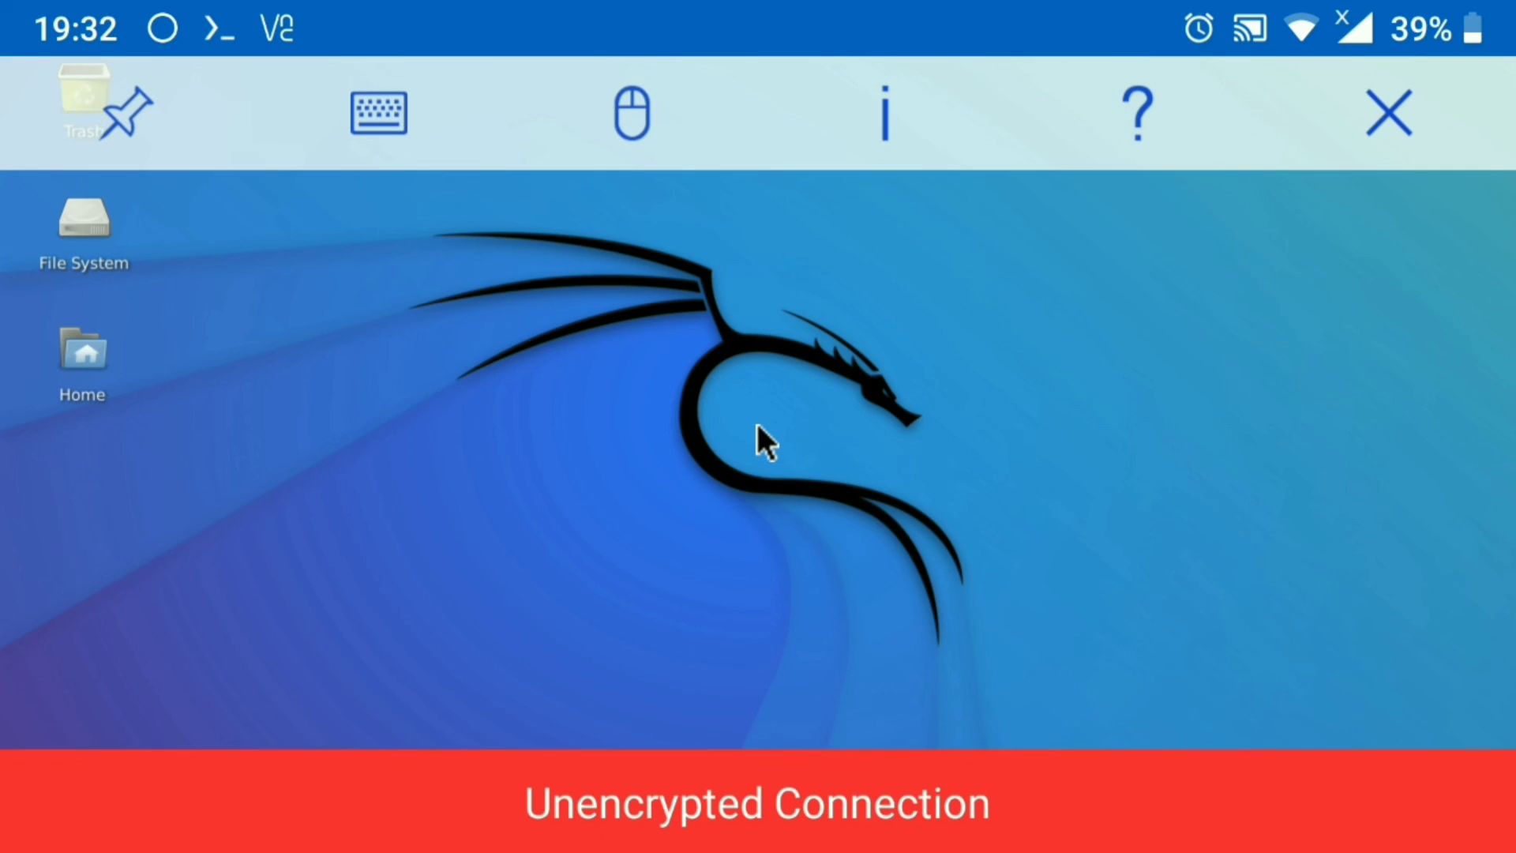
# Set the connection's picture quality to High in the information panel
pyautogui.click(883, 112)
pyautogui.scroll(-6, 1019, 533)
pyautogui.click(1172, 478)
pyautogui.click(888, 249)
pyautogui.click(213, 539)
# Hide the session toolbar and open the Kali desktop Applications menu
pyautogui.click(758, 473)
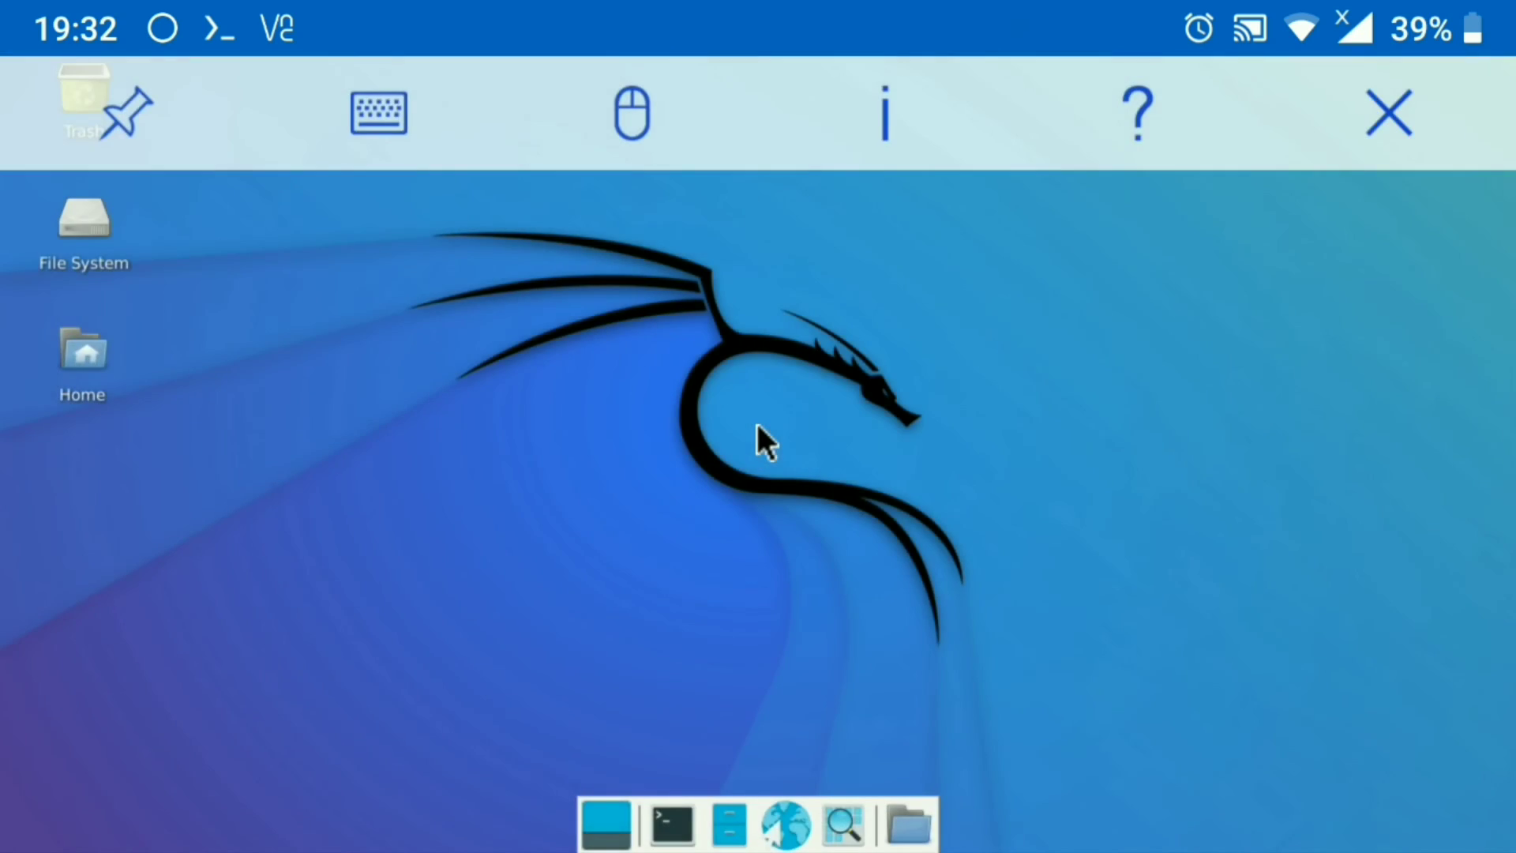
pyautogui.click(1214, 492)
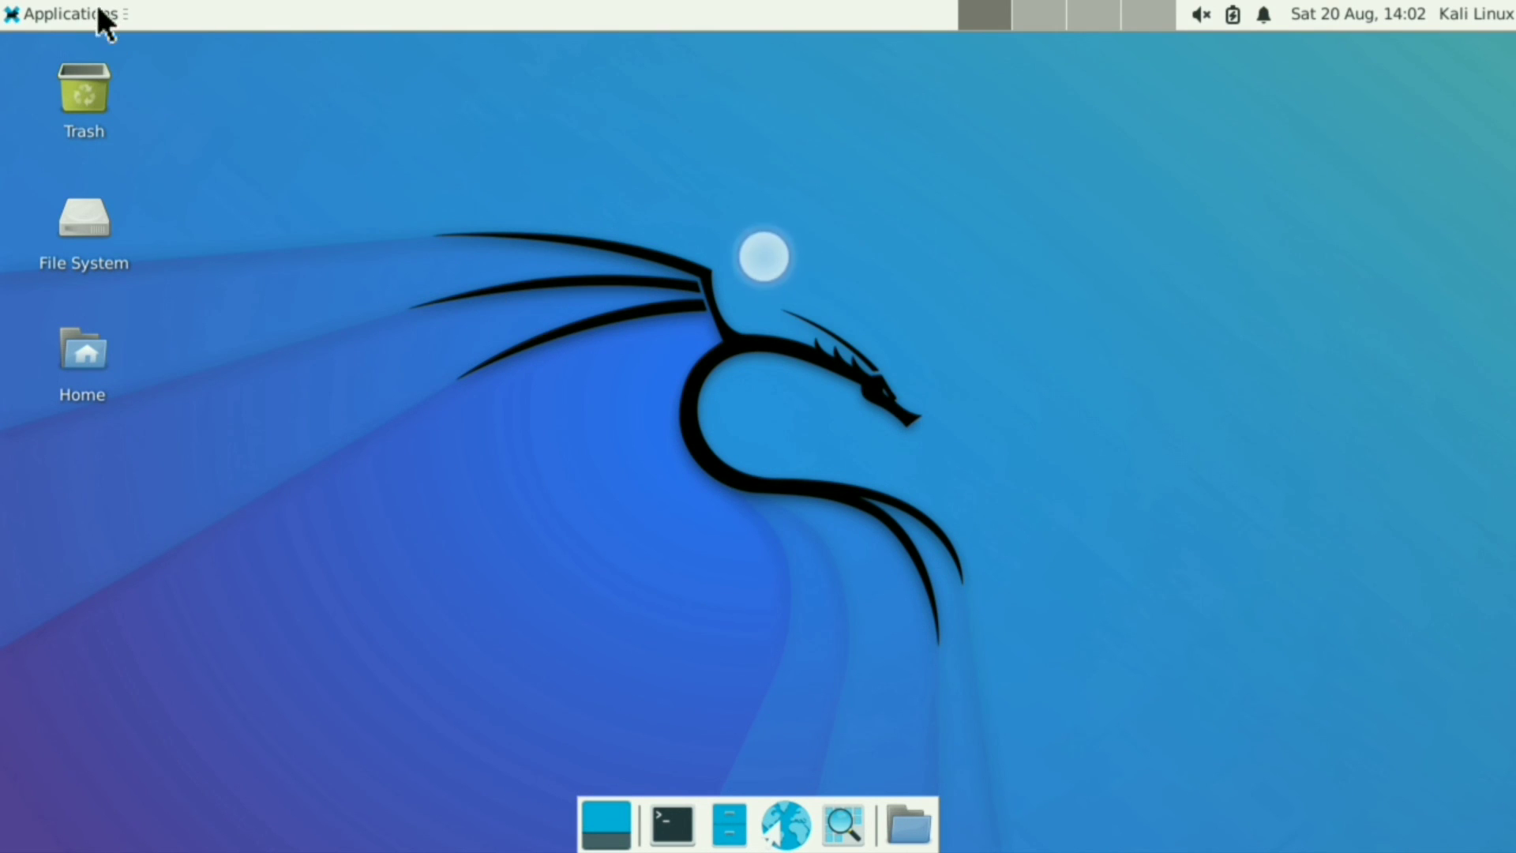
pyautogui.click(62, 14)
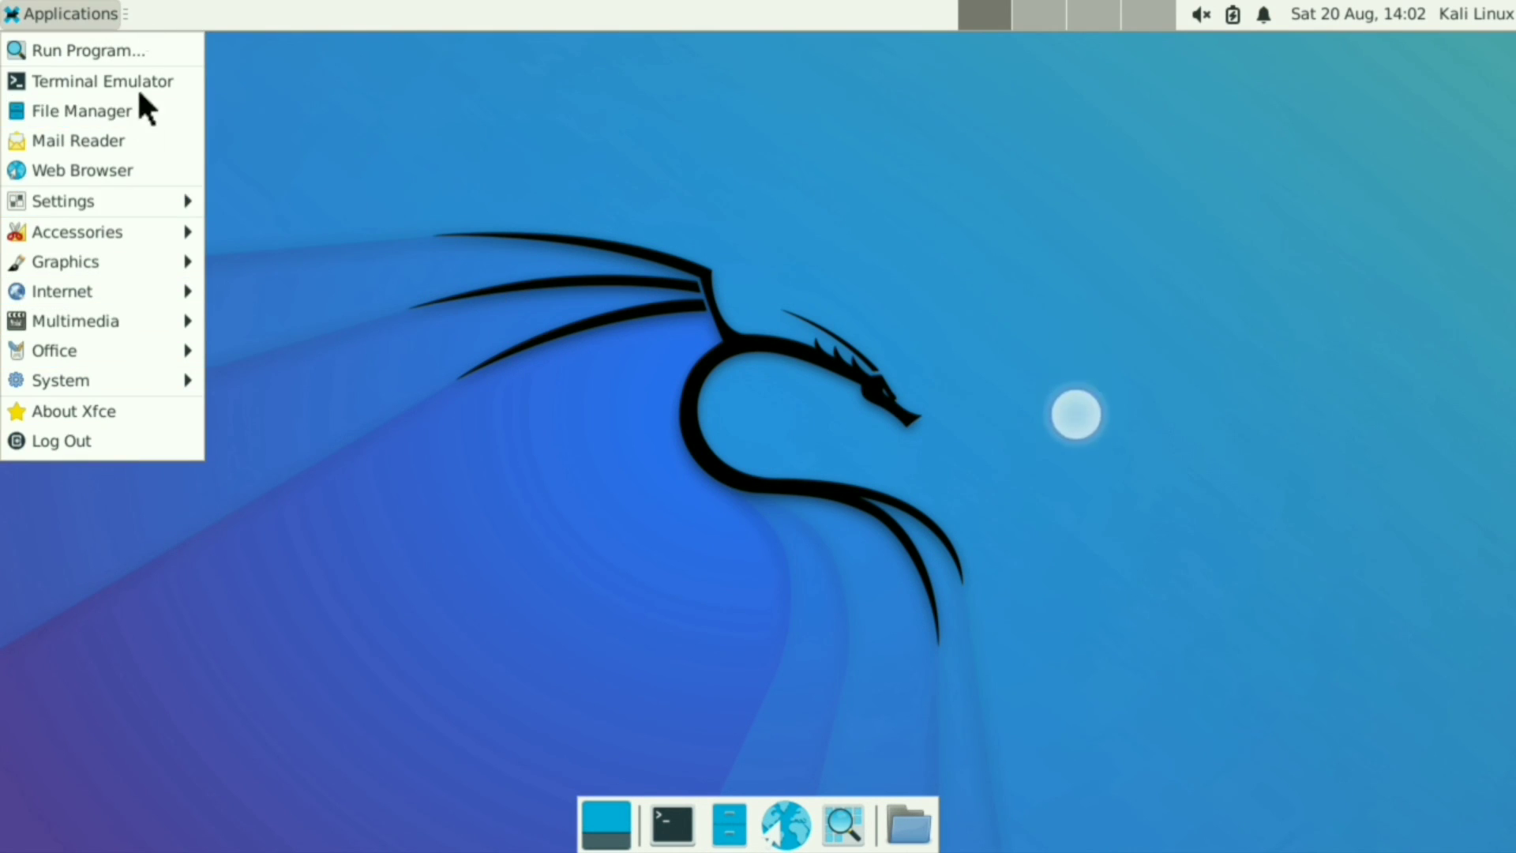